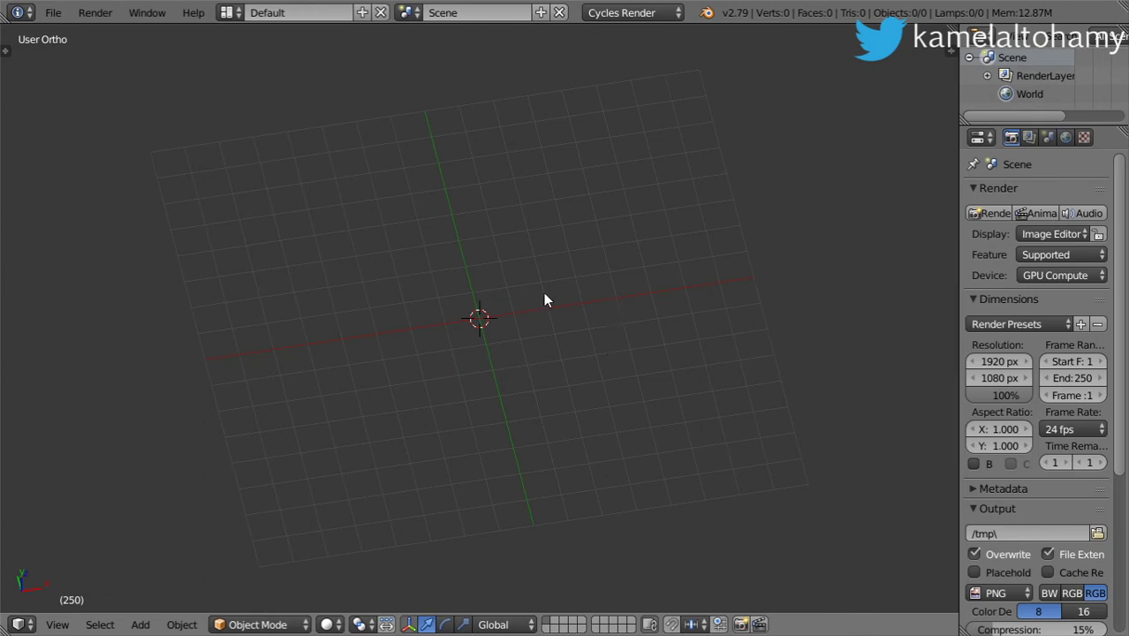
Add a plane mesh to the empty scene from the Shift+A Mesh menu
{"action": "key", "text": "shift+a"}
{"action": "mouse_move", "coordinate": [508, 258]}
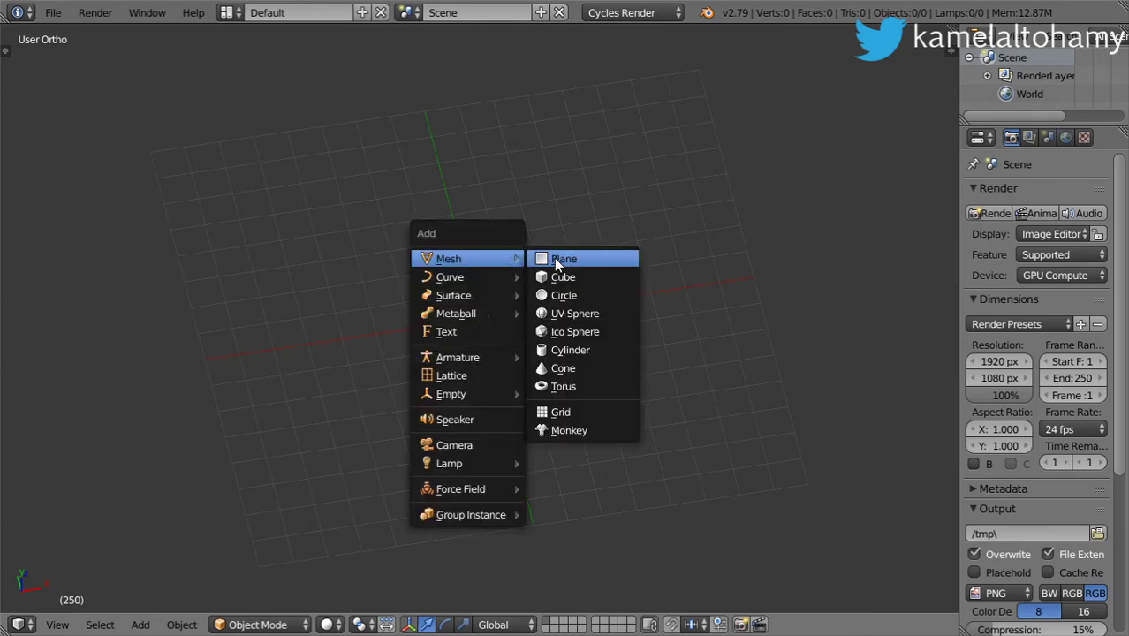
{"action": "left_click", "coordinate": [543, 262]}
Scale the plane up into a large ground plane and add a text object
{"action": "key", "text": "s"}
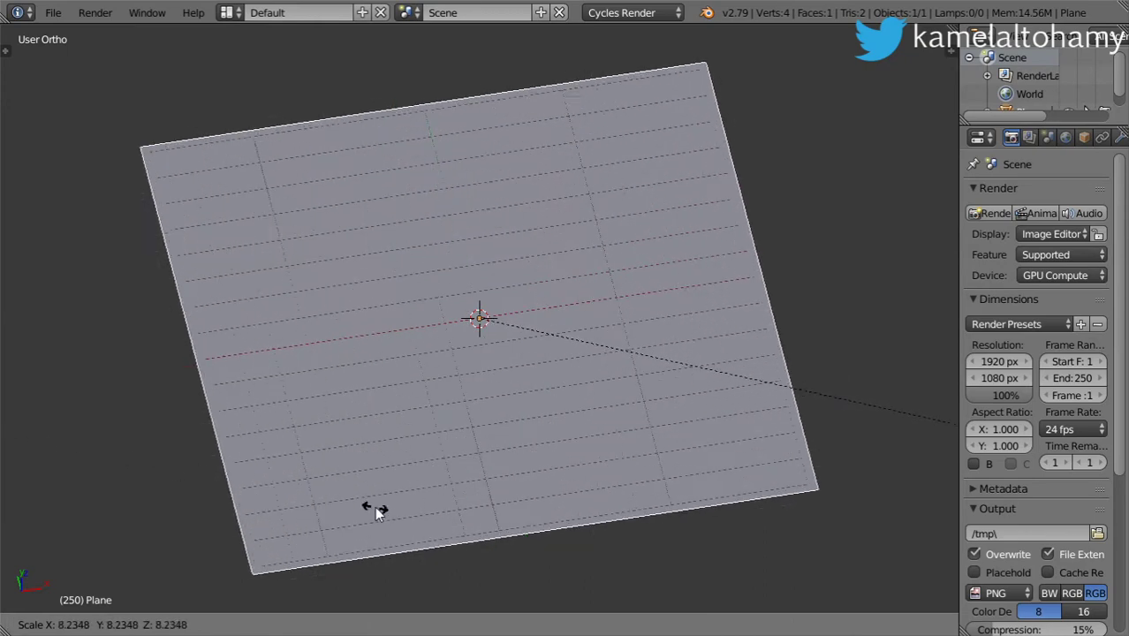
{"action": "left_click", "coordinate": [343, 487]}
{"action": "key", "text": "shift+a"}
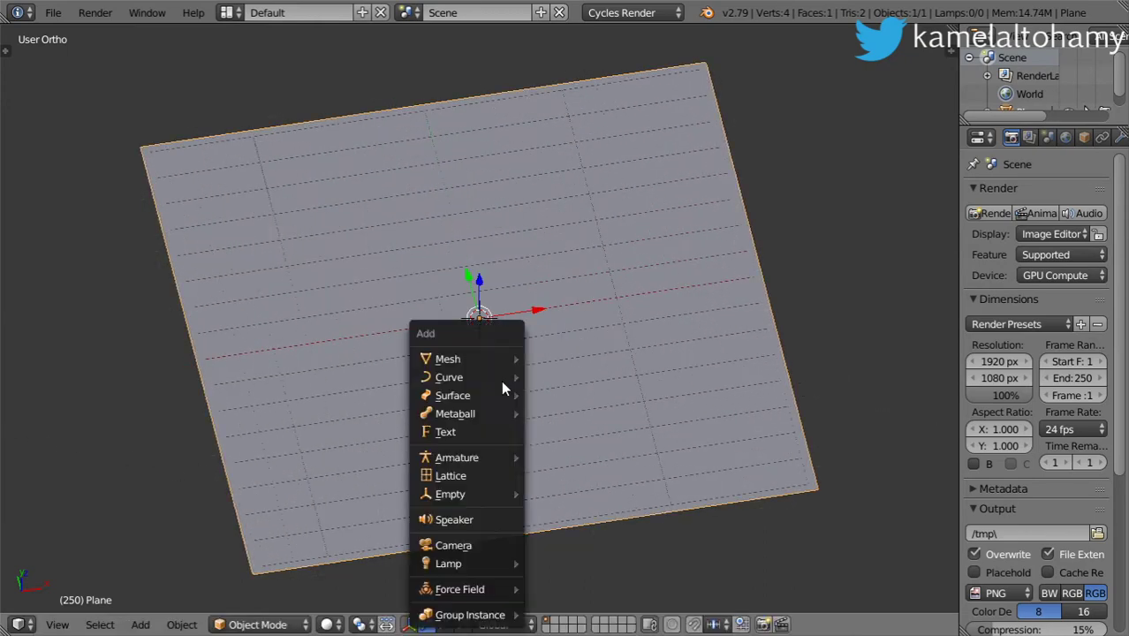
{"action": "left_click", "coordinate": [486, 432]}
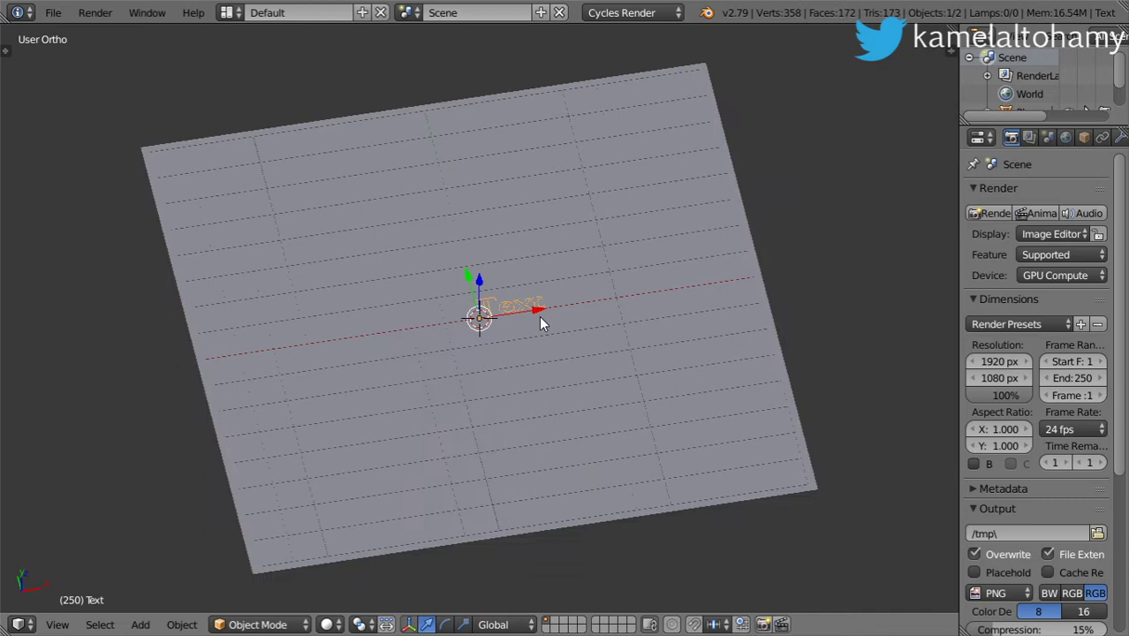
Change the text's wording to 'Blender' while viewing from the top
{"action": "key", "text": "Tab"}
{"action": "scroll", "coordinate": [564, 312], "scroll_direction": "up", "scroll_amount": 4}
{"action": "key", "text": "KP_7"}
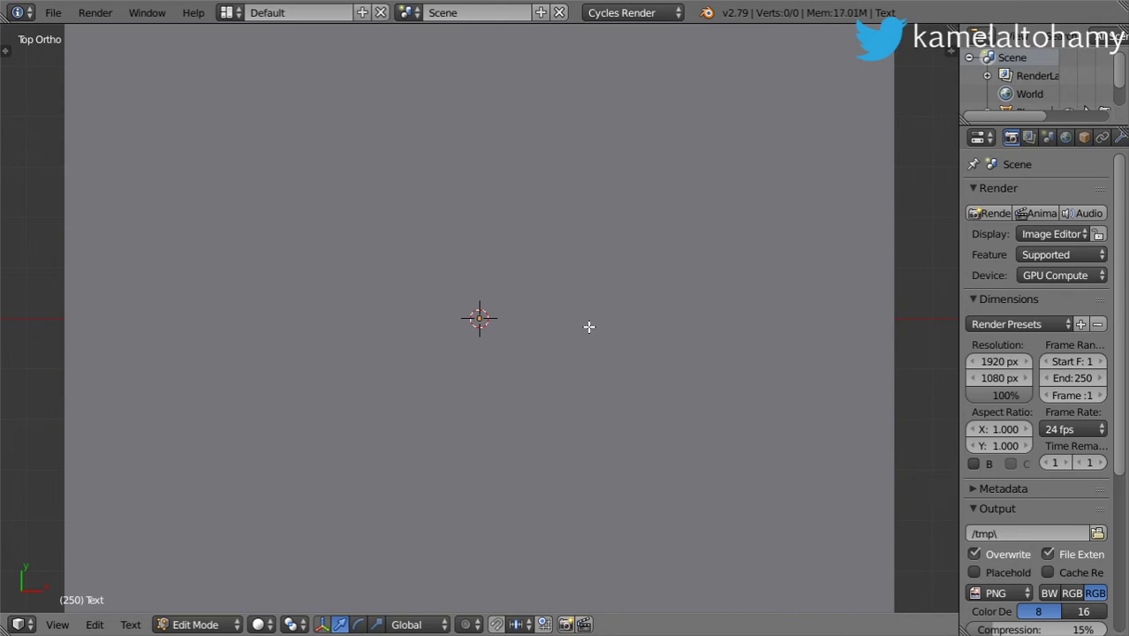
{"action": "key", "text": "Tab"}
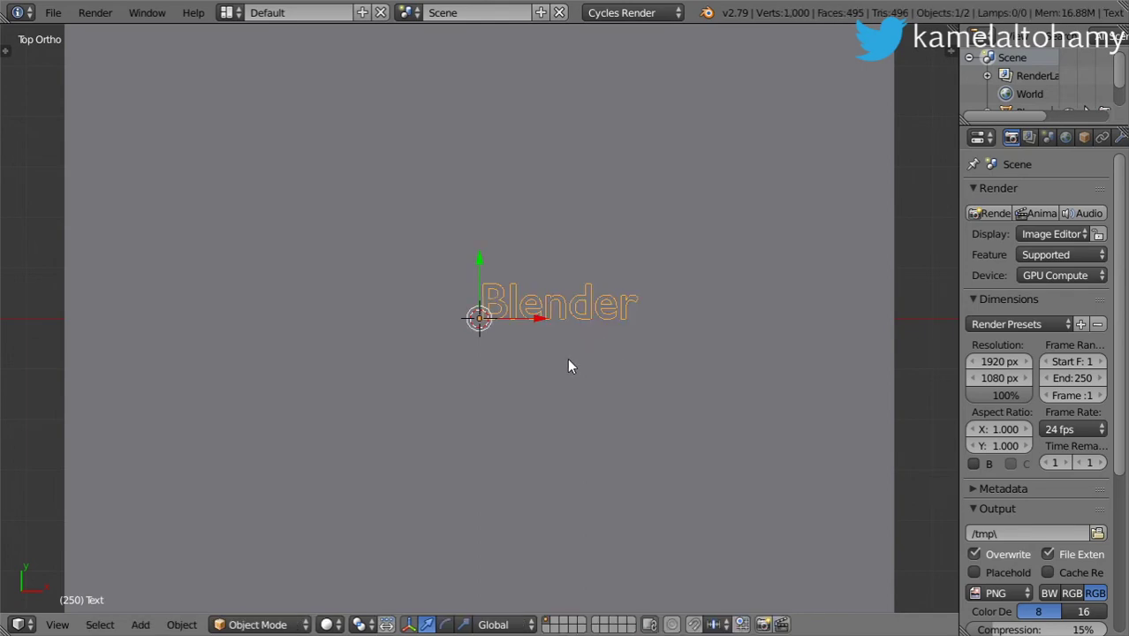
Give the text an extrusion of 0.071 in its Font data settings
{"action": "scroll", "coordinate": [1105, 137], "scroll_direction": "down", "scroll_amount": 1}
{"action": "left_click", "coordinate": [1106, 137]}
{"action": "scroll", "coordinate": [1087, 221], "scroll_direction": "down", "scroll_amount": 5}
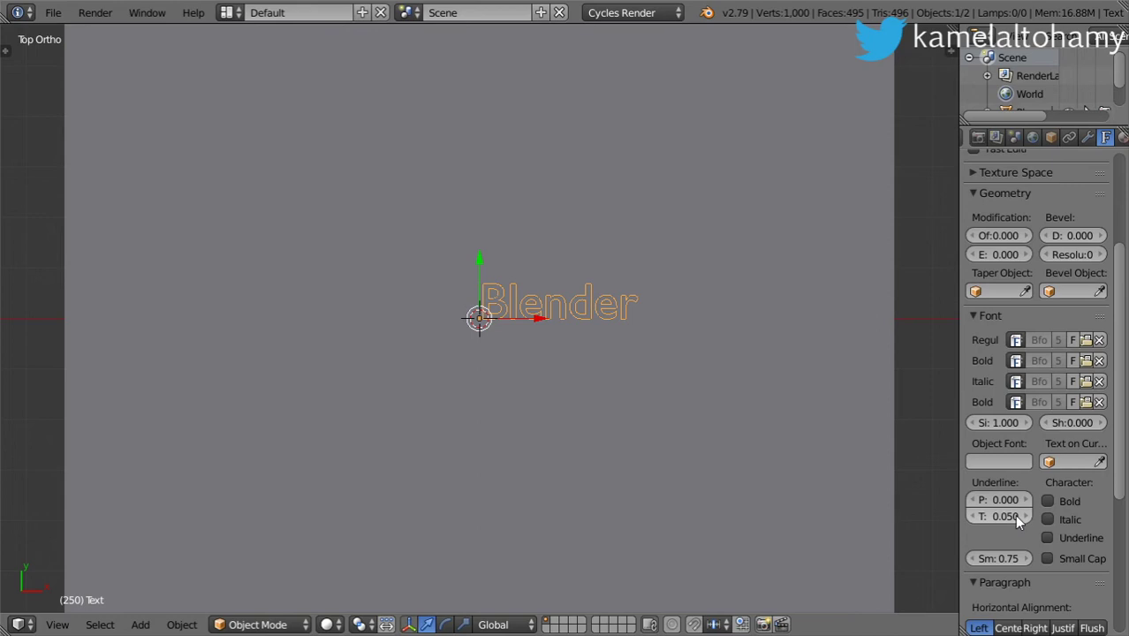
{"action": "left_click_drag", "start_coordinate": [960, 496], "coordinate": [815, 494]}
{"action": "scroll", "coordinate": [900, 456], "scroll_direction": "down", "scroll_amount": 5}
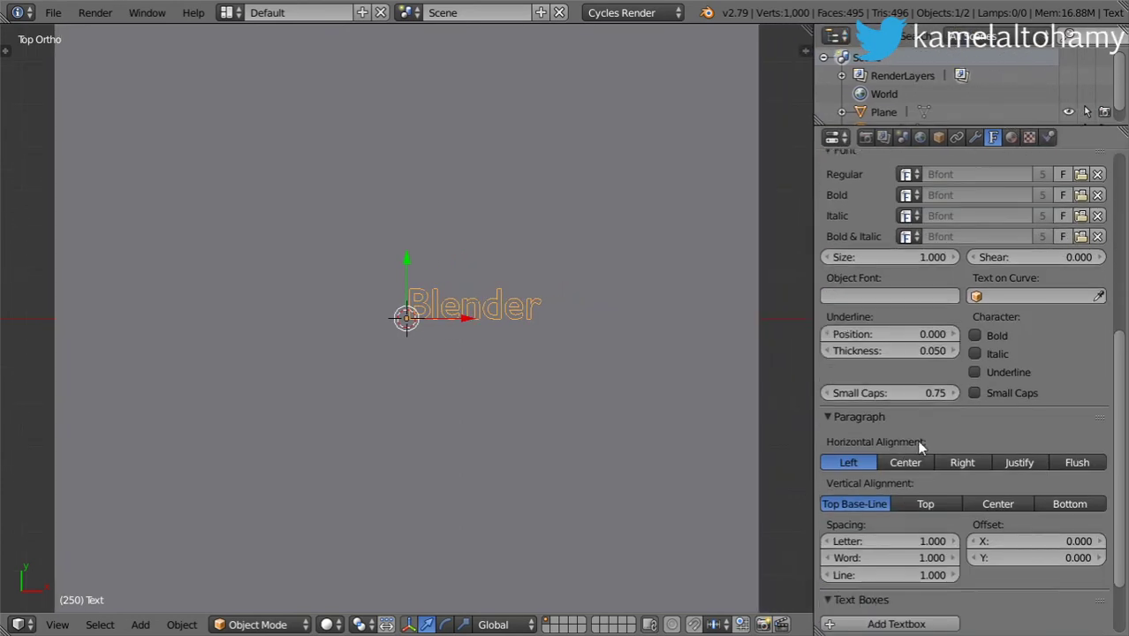
{"action": "scroll", "coordinate": [916, 441], "scroll_direction": "up", "scroll_amount": 8}
{"action": "left_click_drag", "start_coordinate": [876, 320], "coordinate": [892, 320]}
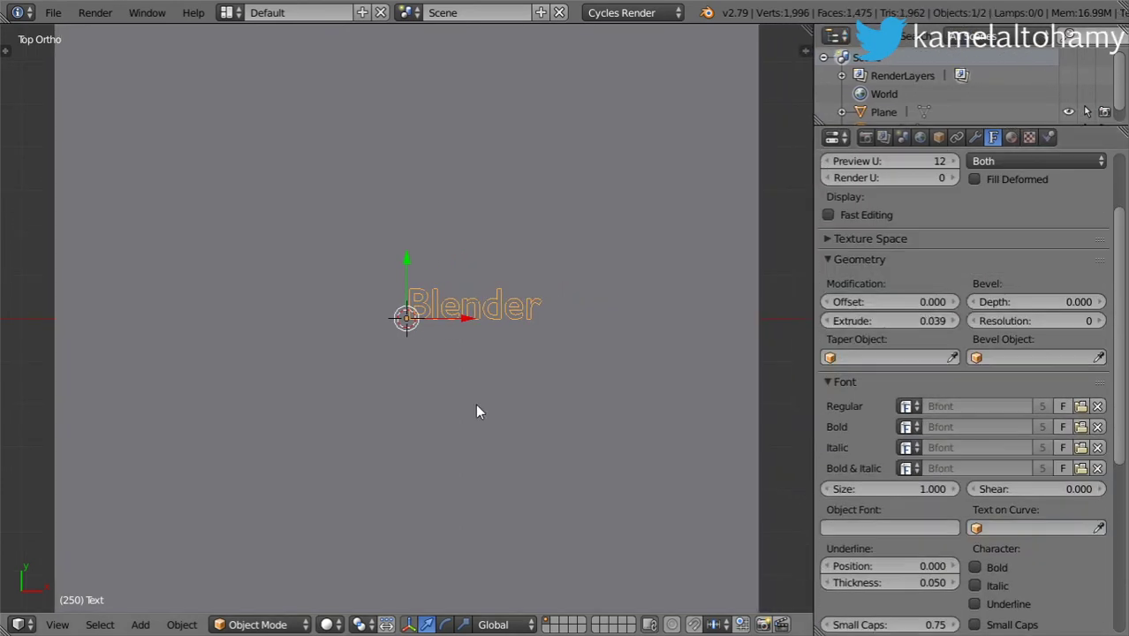
{"action": "middle_click_drag", "start_coordinate": [475, 404], "coordinate": [557, 369]}
{"action": "left_click_drag", "start_coordinate": [868, 320], "coordinate": [888, 320]}
Add a 0.011 bevel depth with bevel resolution 4 to the letters
{"action": "left_click", "coordinate": [1099, 321]}
{"action": "left_click", "coordinate": [1099, 321]}
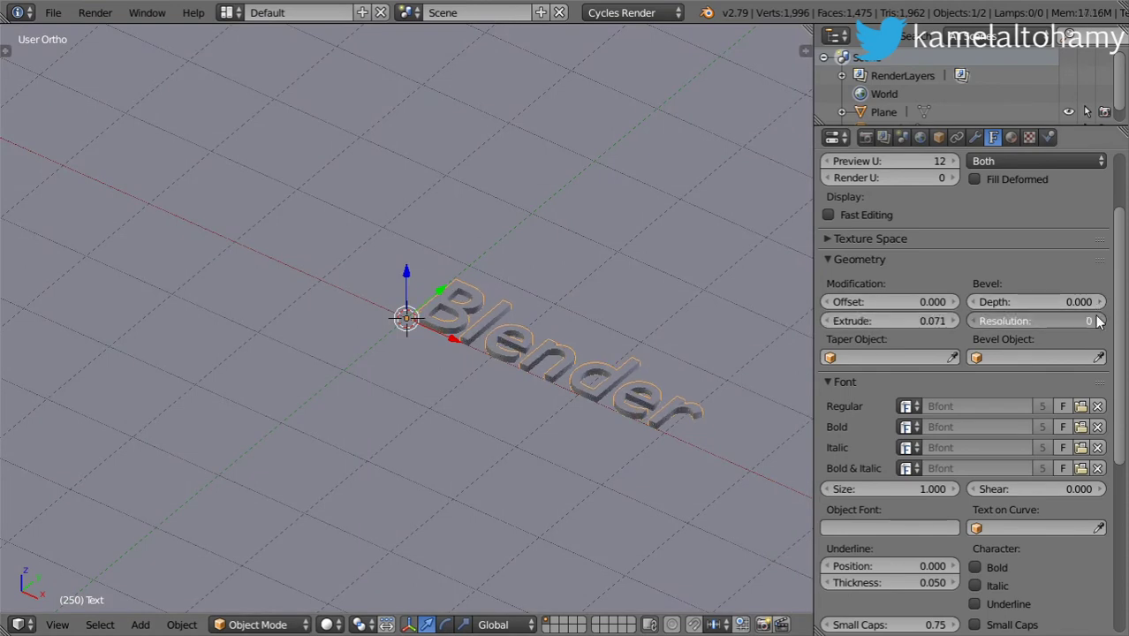
{"action": "left_click", "coordinate": [1099, 321]}
{"action": "left_click", "coordinate": [1099, 321]}
{"action": "left_click_drag", "start_coordinate": [1098, 302], "coordinate": [1118, 301]}
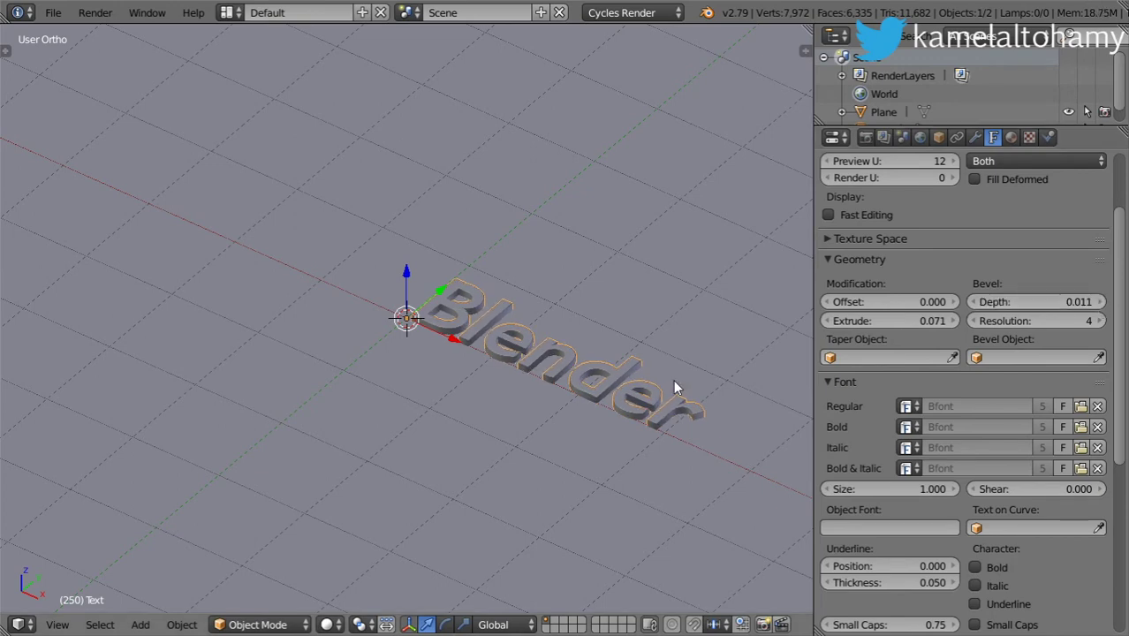
Rotate the text 90 degrees around X so it stands upright
{"action": "key", "text": "r"}
{"action": "key", "text": "x"}
{"action": "key", "text": "9"}
{"action": "key", "text": "0"}
{"action": "key", "text": "Return"}
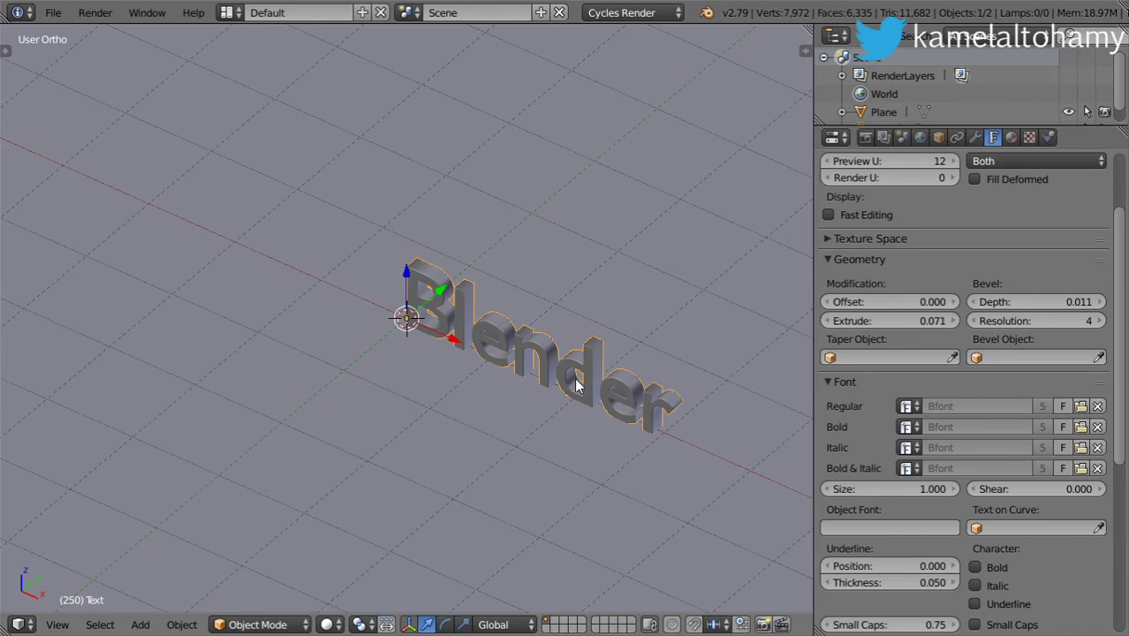
Convert the text to a mesh and snap the 3D cursor to a vertex mid-word
{"action": "key", "text": "alt+c"}
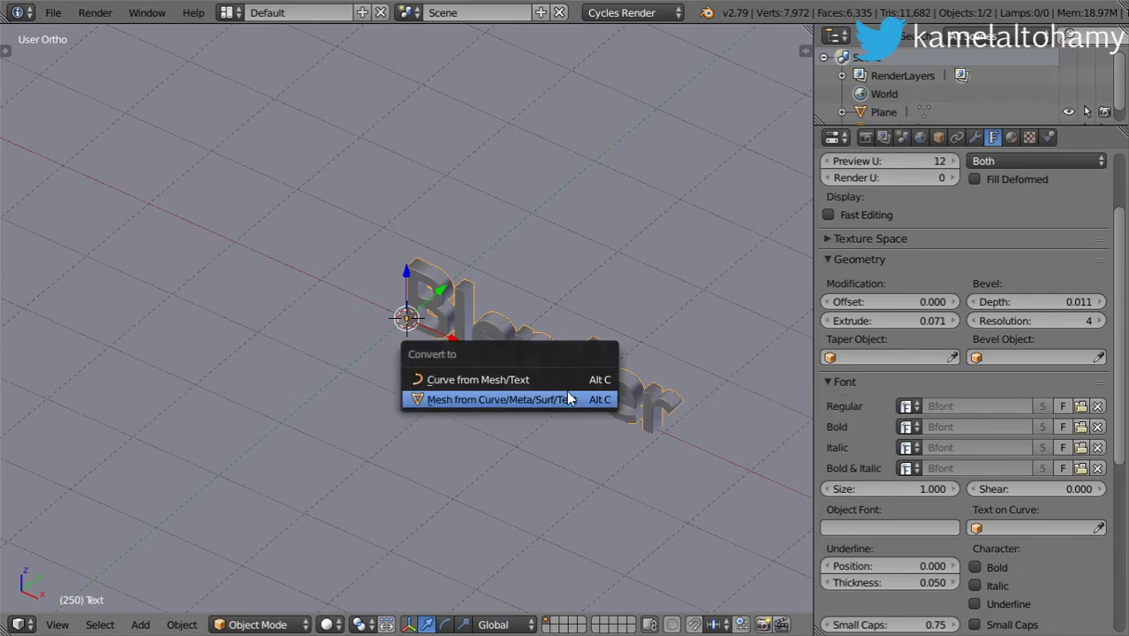
{"action": "left_click", "coordinate": [570, 399]}
{"action": "key", "text": "Tab"}
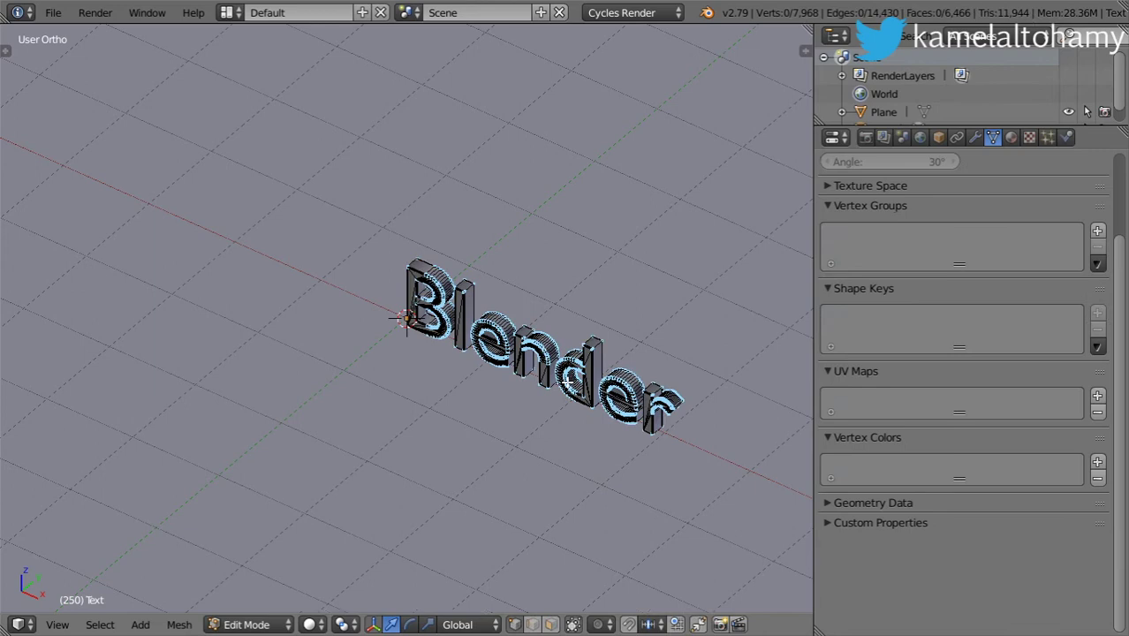
{"action": "scroll", "coordinate": [408, 295], "scroll_direction": "up", "scroll_amount": 8}
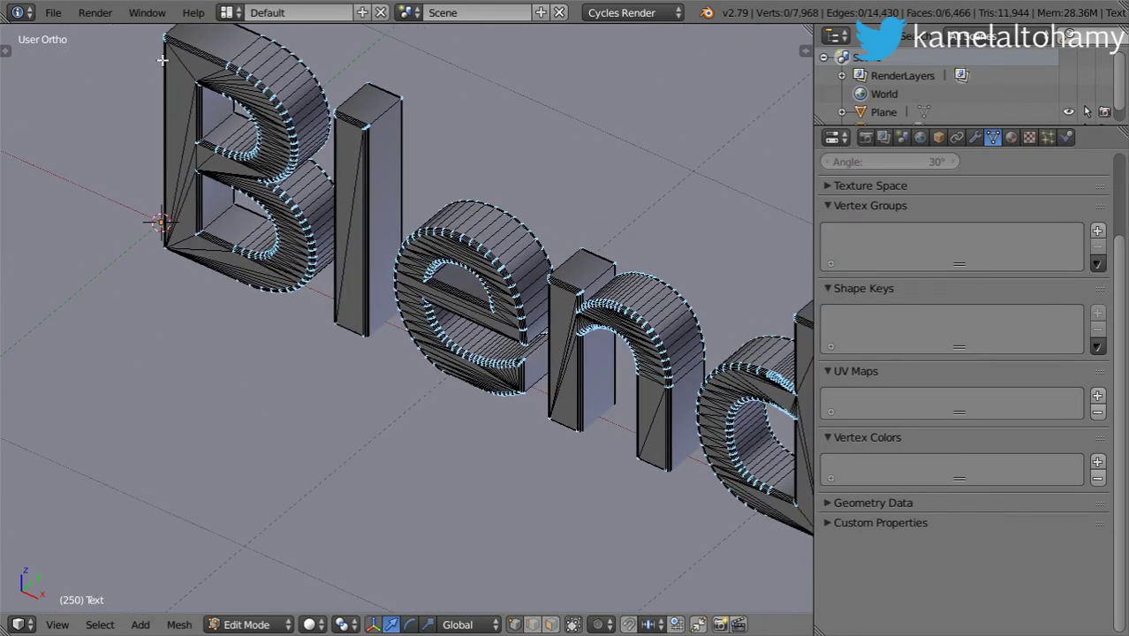
{"action": "key", "text": "a"}
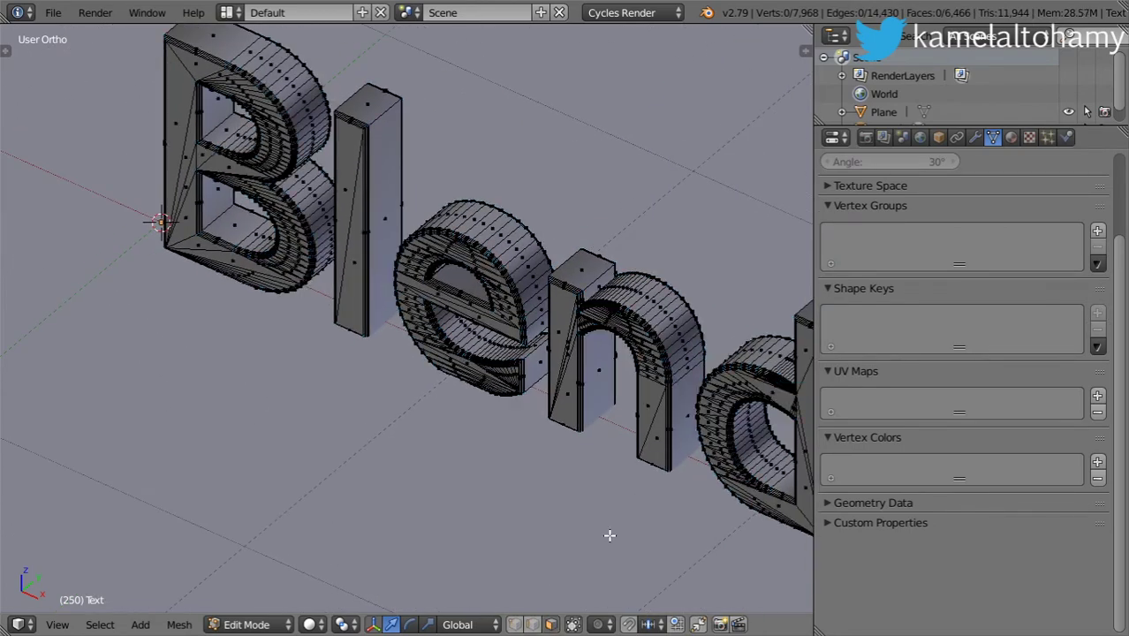
{"action": "right_click", "coordinate": [653, 363]}
{"action": "key", "text": "shift+s"}
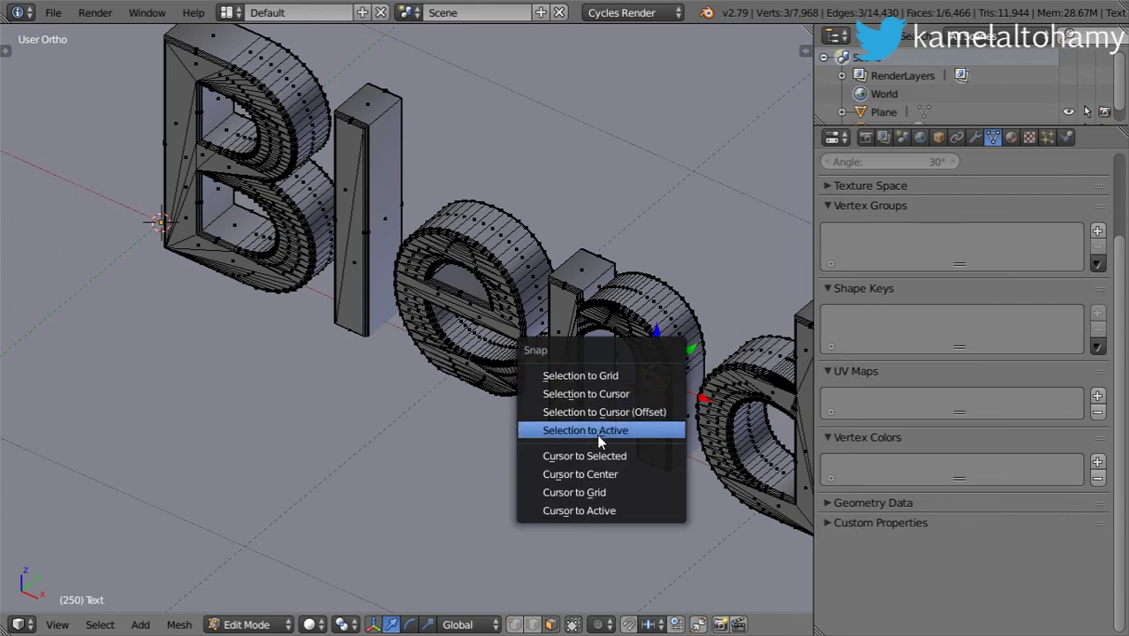
{"action": "left_click", "coordinate": [608, 448]}
Move the lettering's origin to the 3D cursor in Object Mode
{"action": "key", "text": "Tab"}
{"action": "scroll", "coordinate": [608, 445], "scroll_direction": "down", "scroll_amount": 4}
{"action": "key", "text": "shift+a"}
{"action": "key", "text": "Escape"}
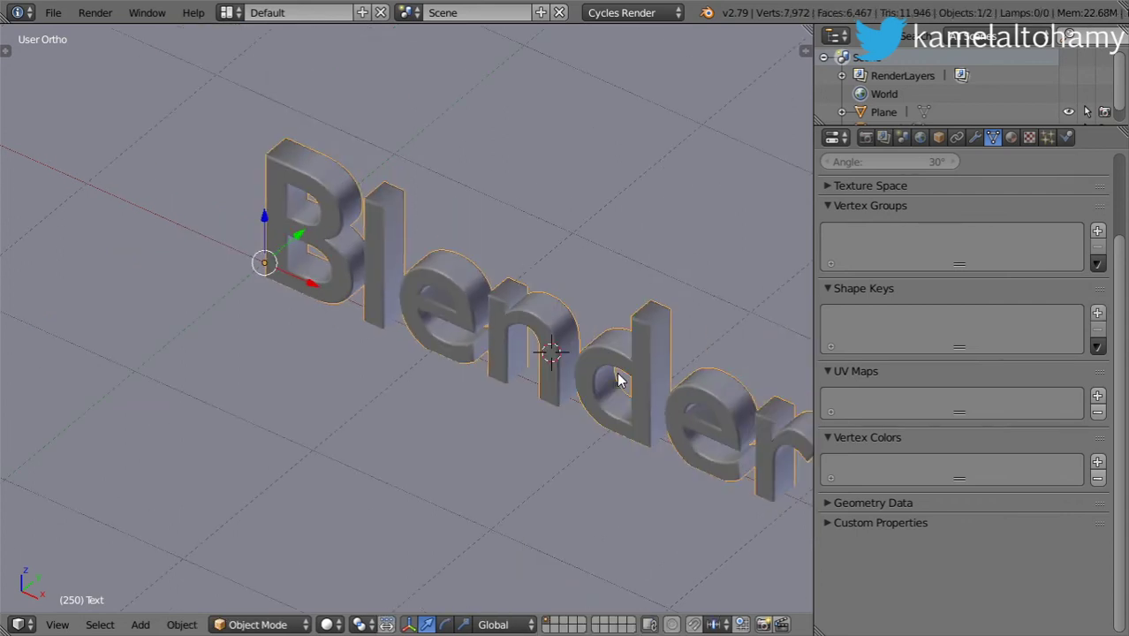
{"action": "key", "text": "ctrl+shift+alt+c"}
{"action": "left_click", "coordinate": [602, 410]}
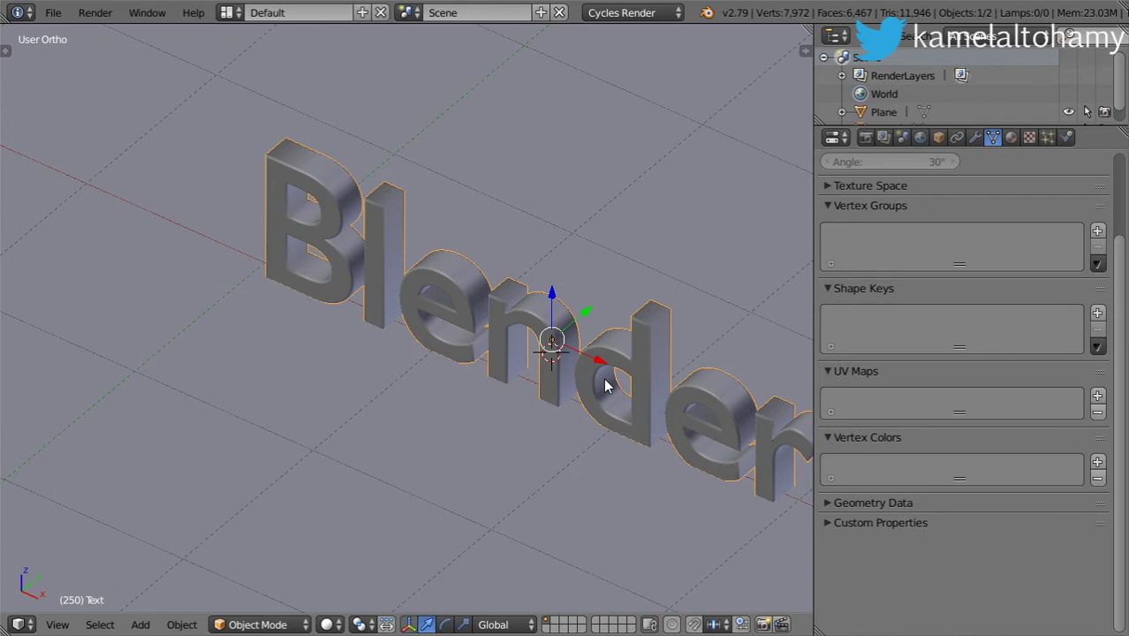
Add a new plane at the 3D cursor and rotate it 90 degrees on X
{"action": "key", "text": "shift+a"}
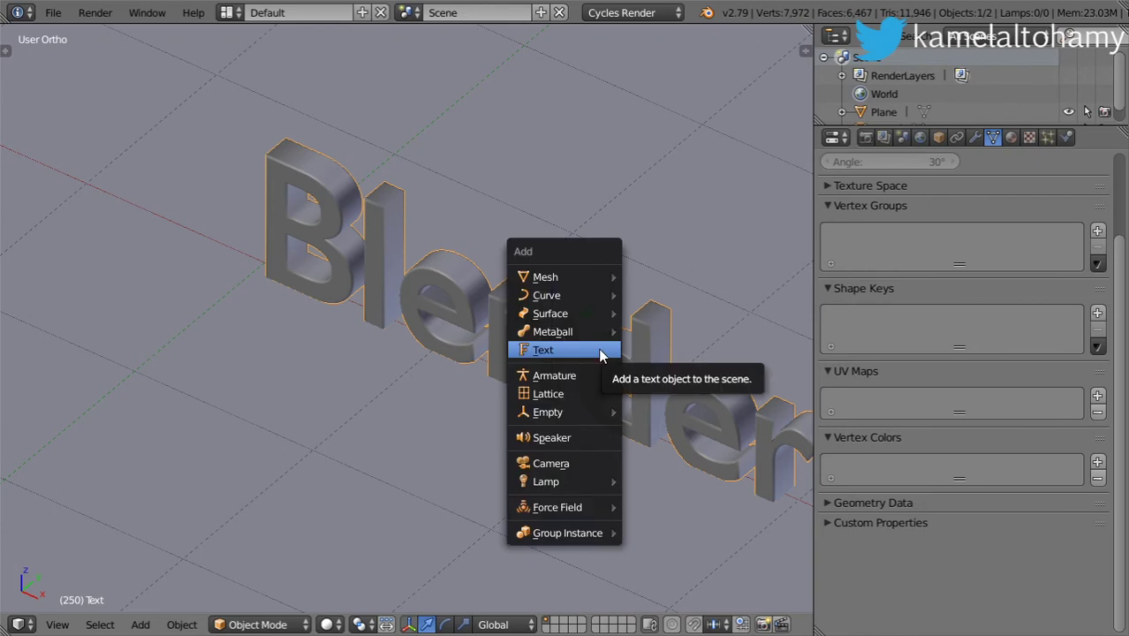
{"action": "mouse_move", "coordinate": [606, 278]}
{"action": "left_click", "coordinate": [661, 277]}
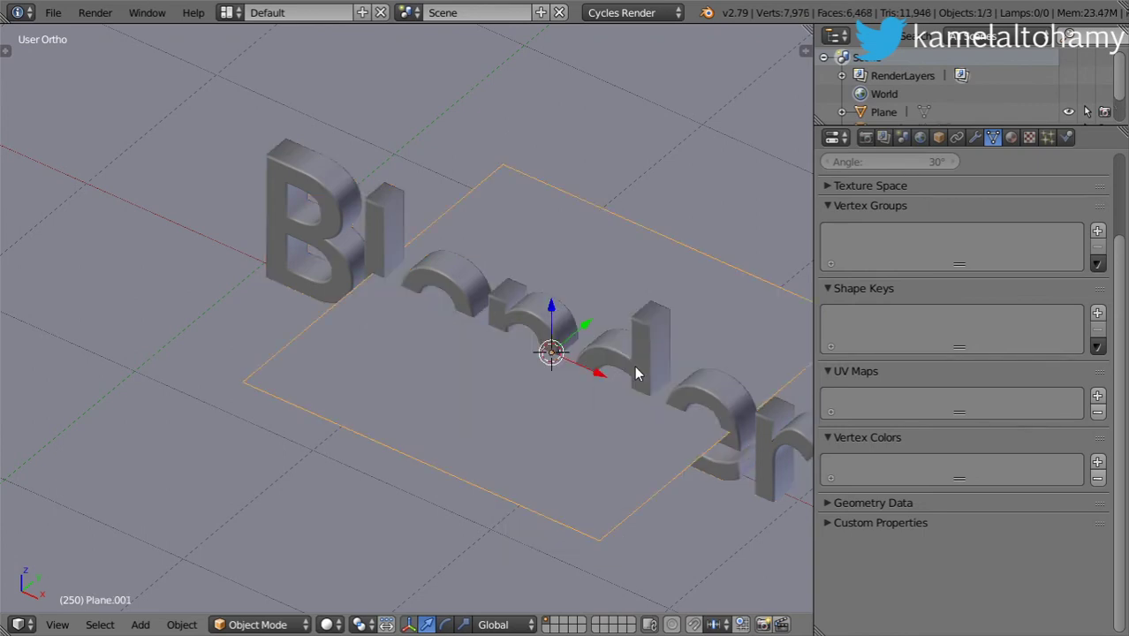
{"action": "type", "text": "rx90"}
{"action": "key", "text": "Return"}
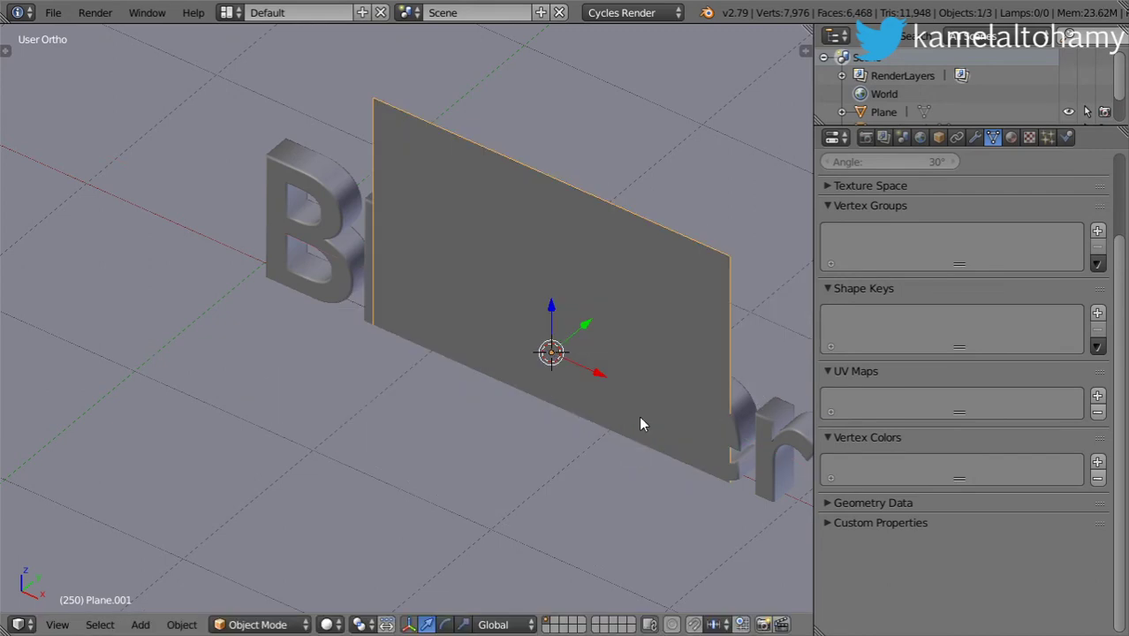
{"action": "key", "text": "g"}
{"action": "key", "text": "z"}
{"action": "key", "text": "Escape"}
Shrink the plane, widen it along X and flatten it along Z into a strip
{"action": "key", "text": "s"}
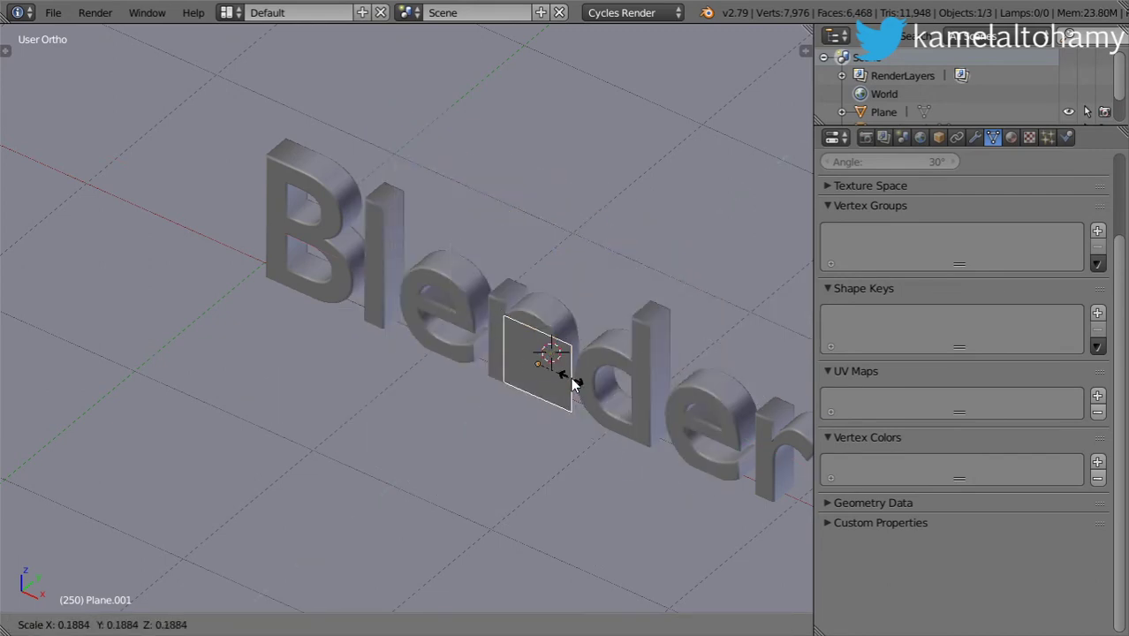
{"action": "left_click", "coordinate": [604, 395]}
{"action": "key", "text": "s"}
{"action": "key", "text": "x"}
{"action": "left_click", "coordinate": [714, 467]}
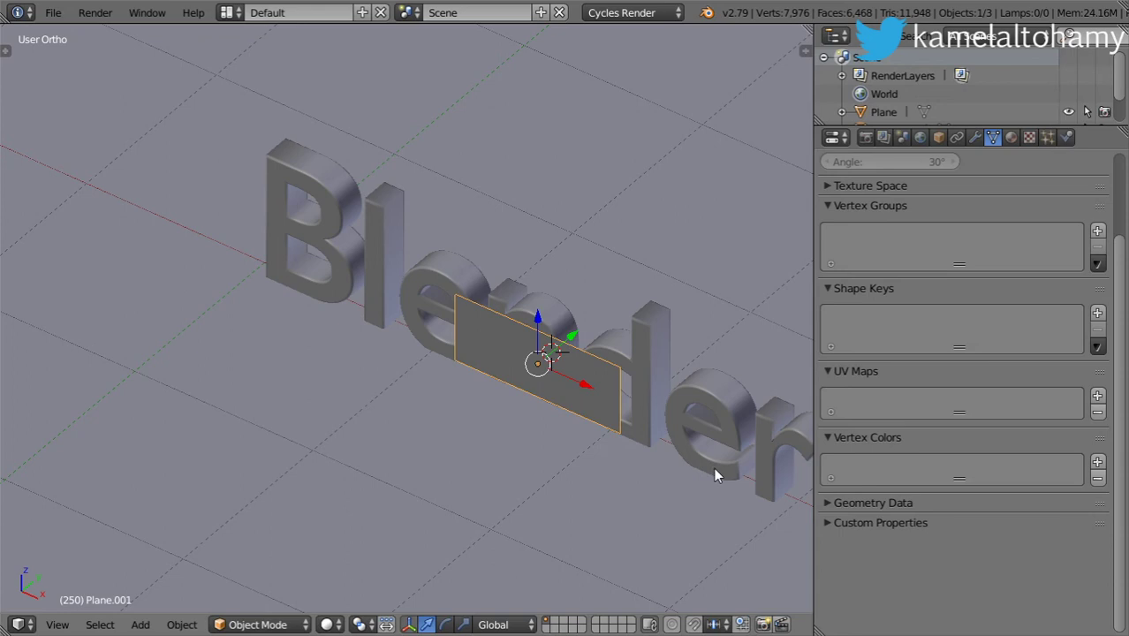
{"action": "key", "text": "s"}
{"action": "key", "text": "z"}
{"action": "left_click", "coordinate": [663, 409]}
Create a new material named 'light' for Plane.001
{"action": "left_click", "coordinate": [1012, 138]}
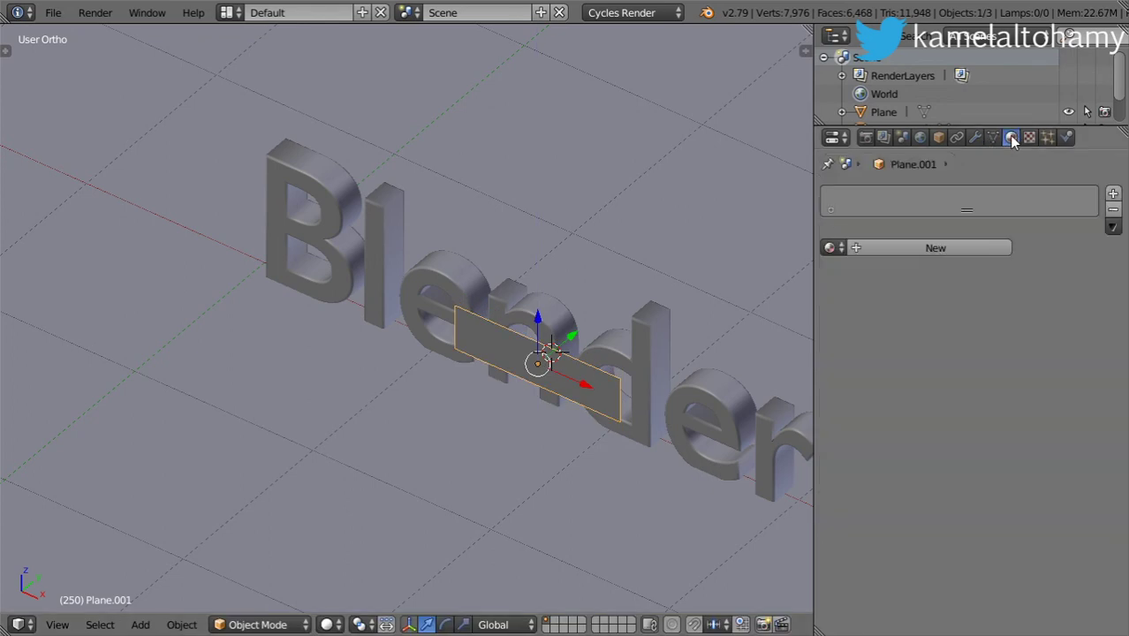
{"action": "left_click", "coordinate": [925, 249]}
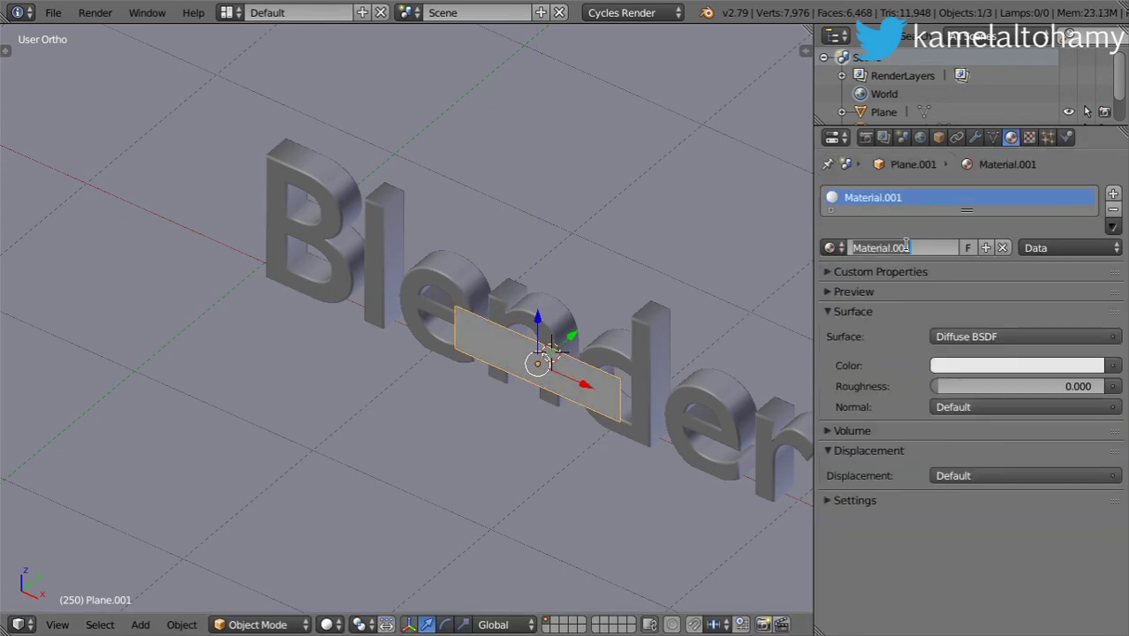
{"action": "type", "text": "light"}
{"action": "key", "text": "Return"}
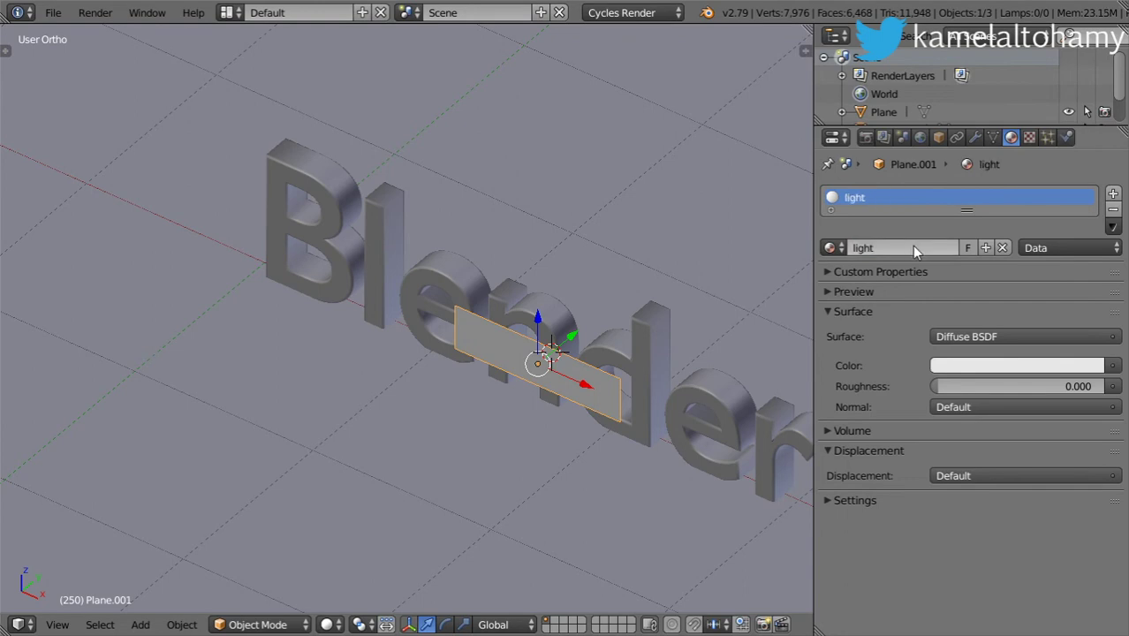
Make the light material an Emission shader with strength 11
{"action": "left_click", "coordinate": [981, 337]}
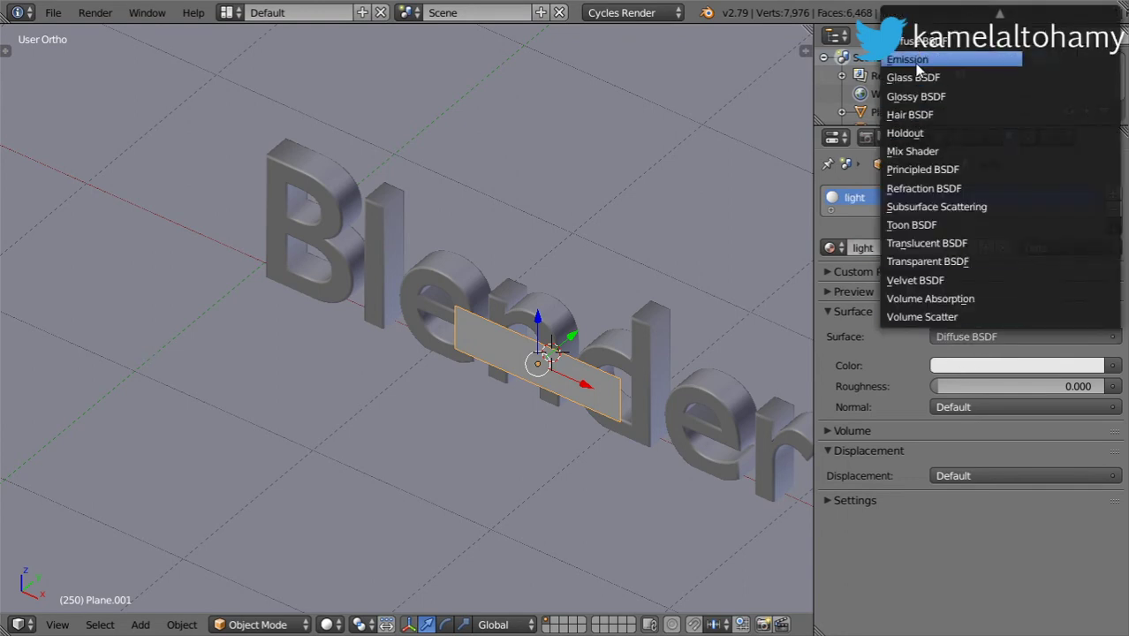
{"action": "left_click", "coordinate": [908, 59]}
{"action": "left_click", "coordinate": [1049, 366]}
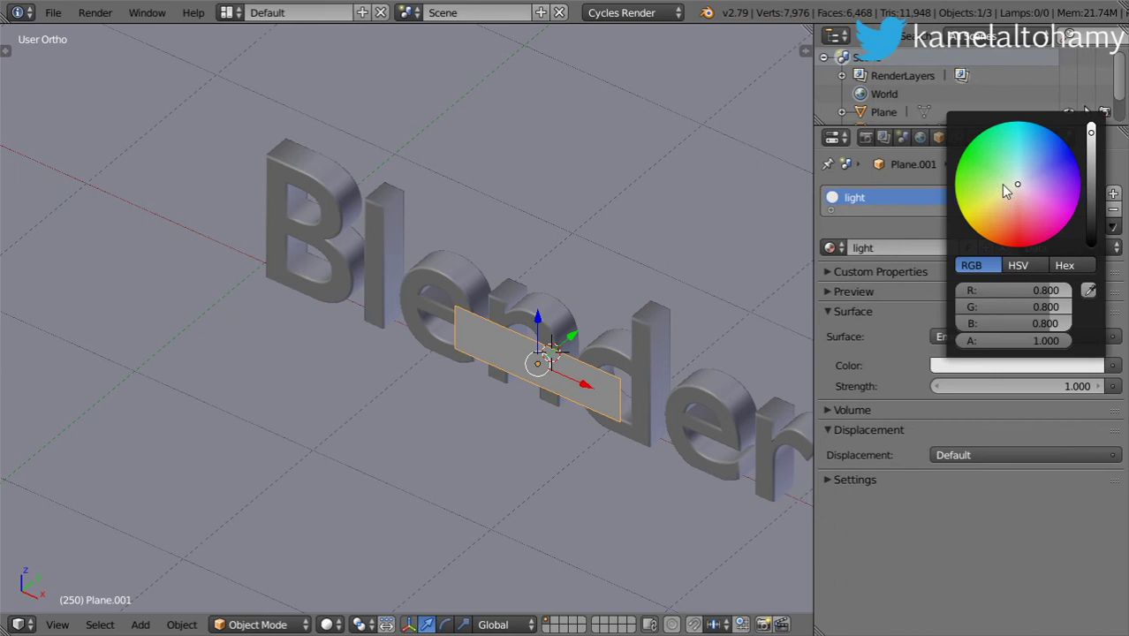
{"action": "left_click", "coordinate": [1050, 387]}
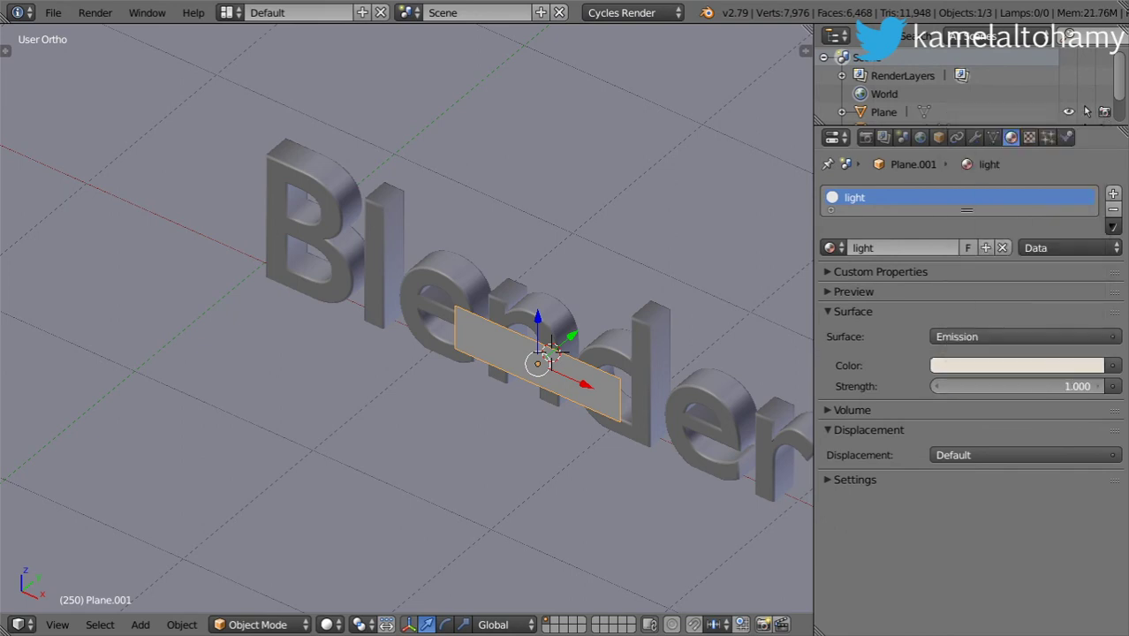
{"action": "type", "text": "11"}
{"action": "key", "text": "Return"}
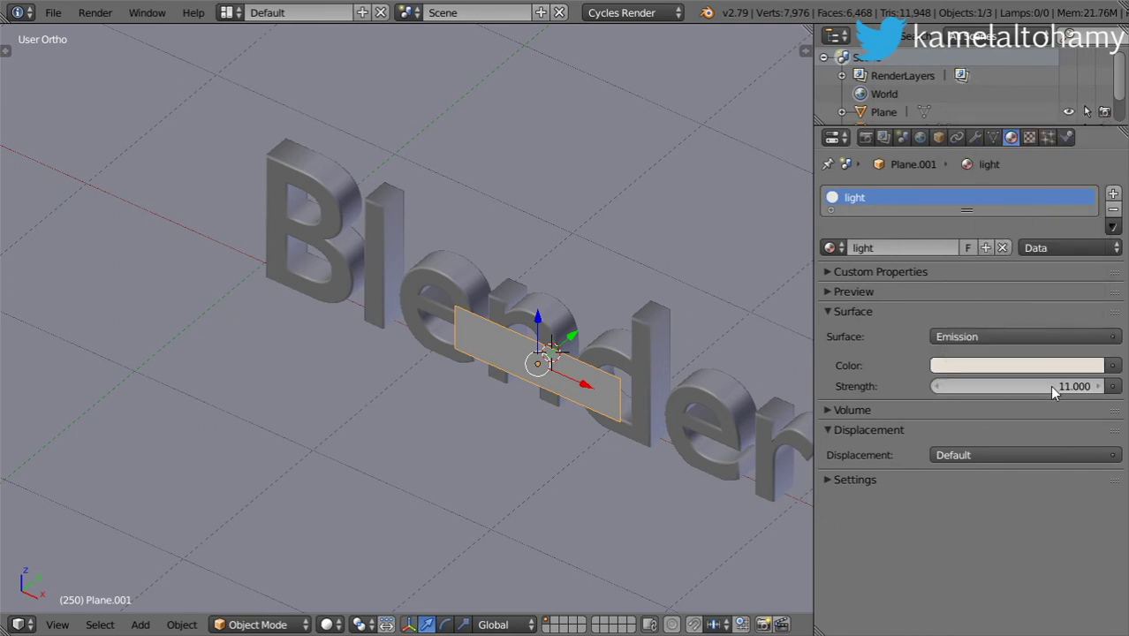
{"action": "middle_click_drag", "start_coordinate": [565, 382], "coordinate": [427, 293]}
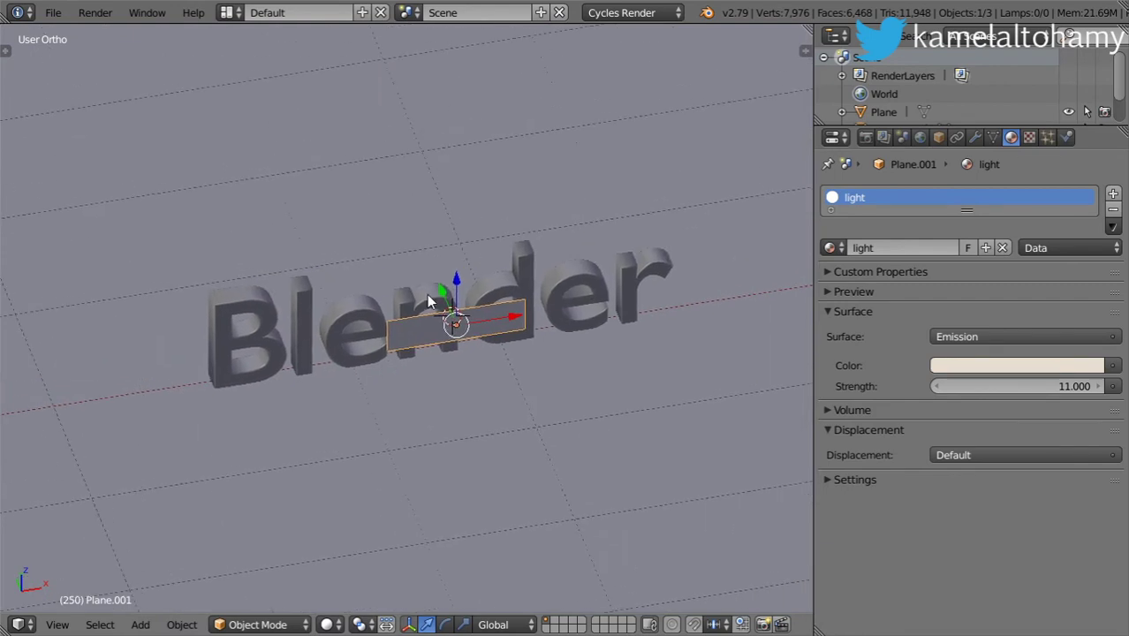
Give the Blender text a new material coloured blue
{"action": "right_click", "coordinate": [427, 294]}
{"action": "left_click", "coordinate": [869, 248]}
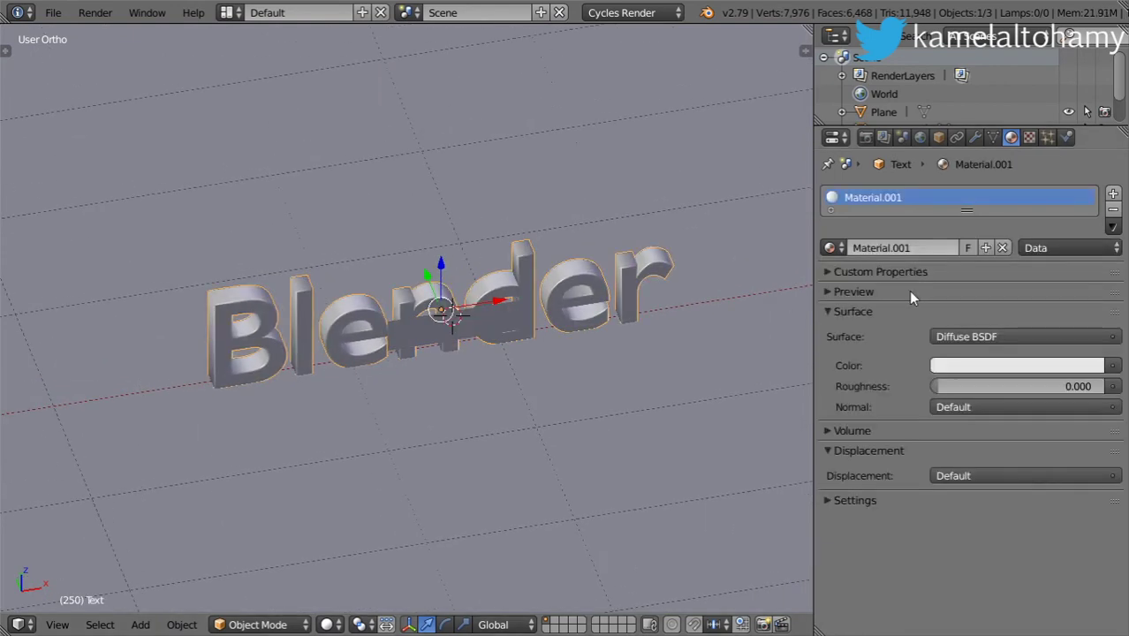
{"action": "left_click", "coordinate": [1007, 365]}
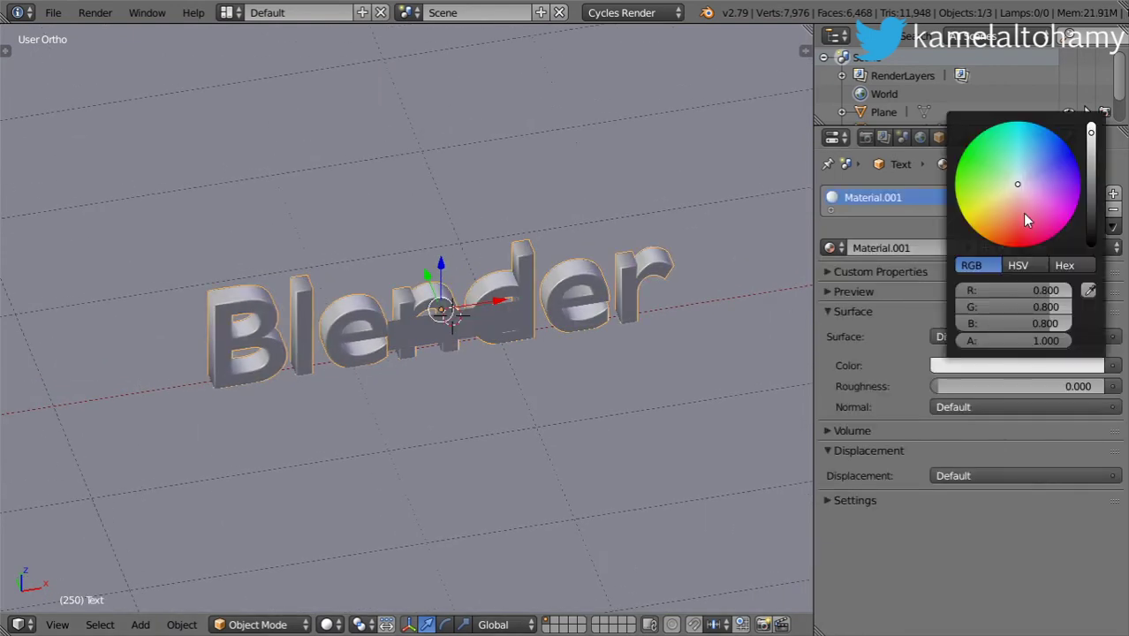
{"action": "left_click", "coordinate": [1037, 150]}
Give the ground plane a new material coloured dark grey
{"action": "right_click", "coordinate": [648, 267]}
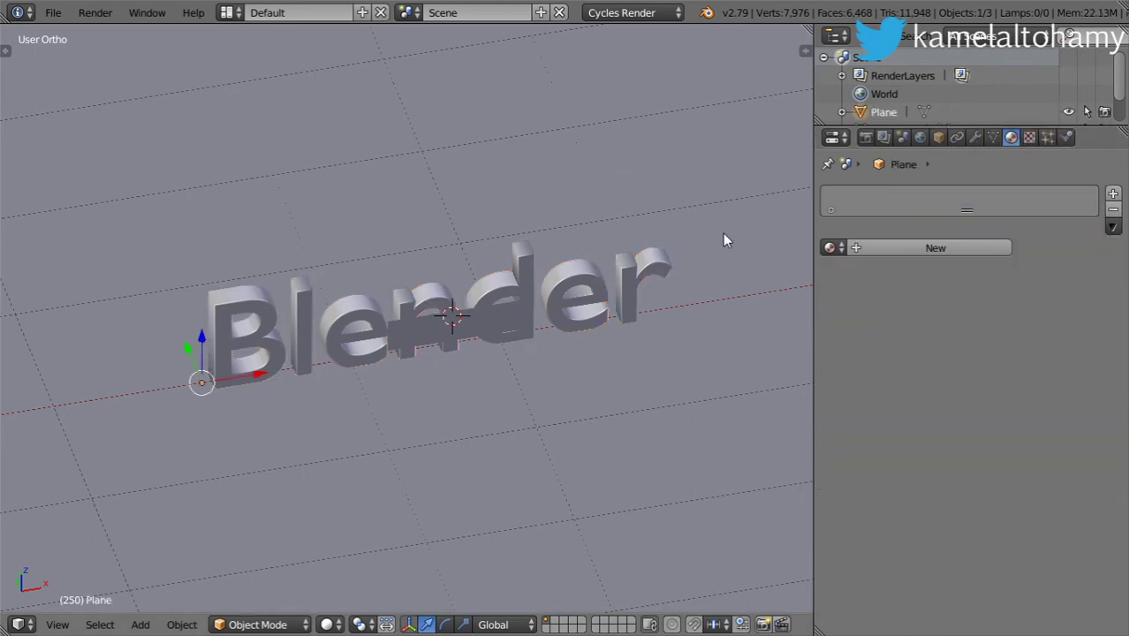
{"action": "left_click", "coordinate": [894, 249]}
{"action": "left_click", "coordinate": [988, 371]}
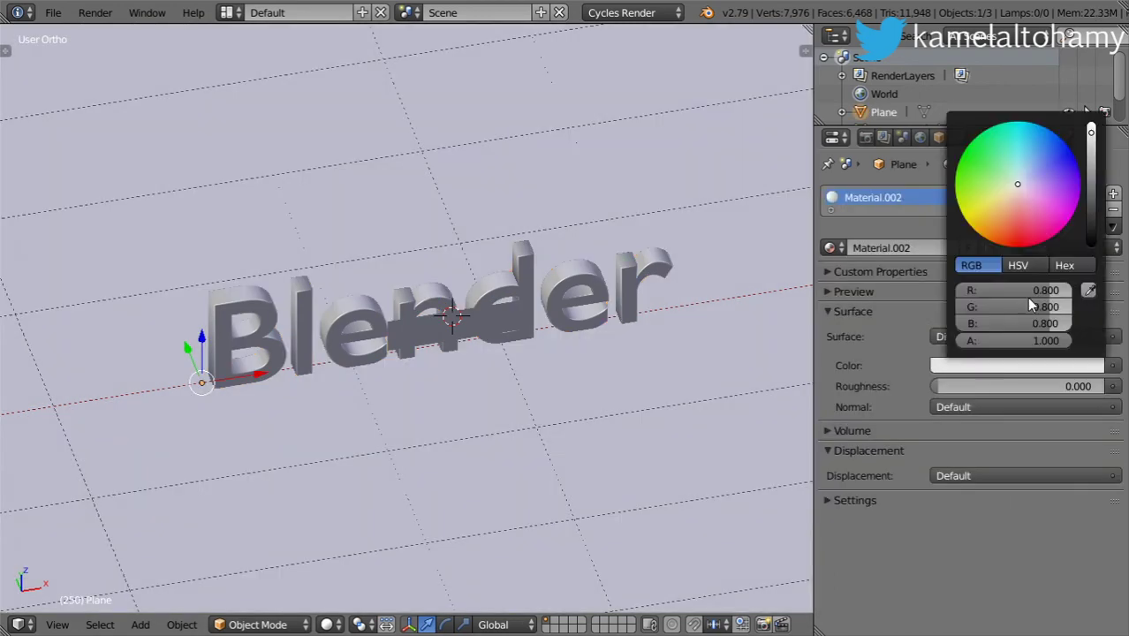
{"action": "left_click", "coordinate": [1092, 168]}
{"action": "middle_click_drag", "start_coordinate": [581, 289], "coordinate": [503, 287]}
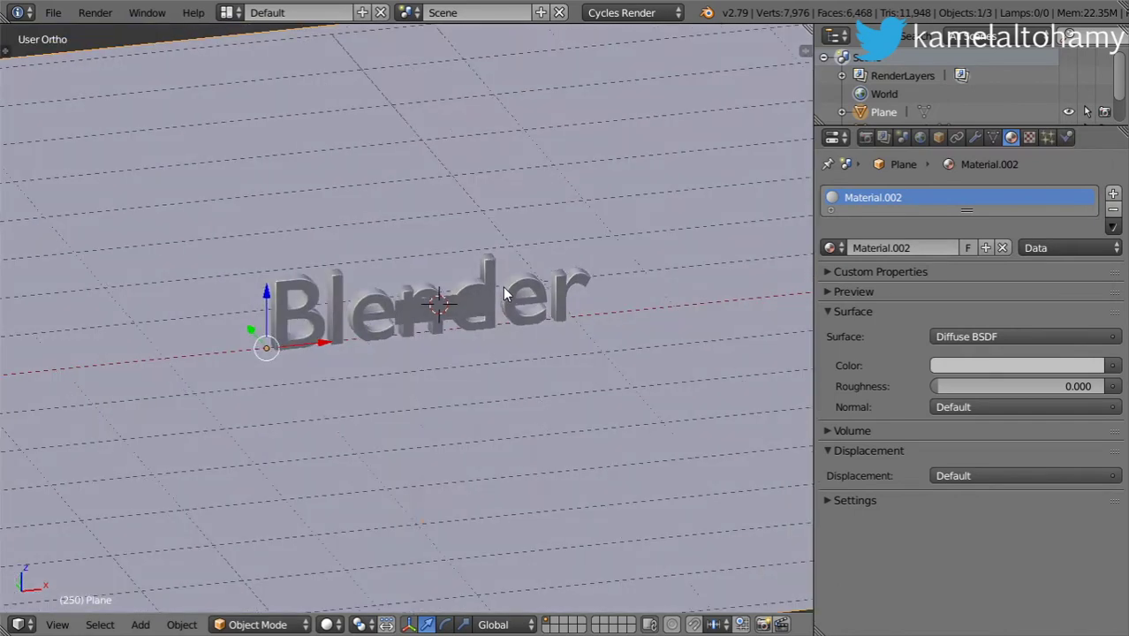
Add a camera aligned to the current view and look through it
{"action": "key", "text": "shift+a"}
{"action": "left_click", "coordinate": [505, 474]}
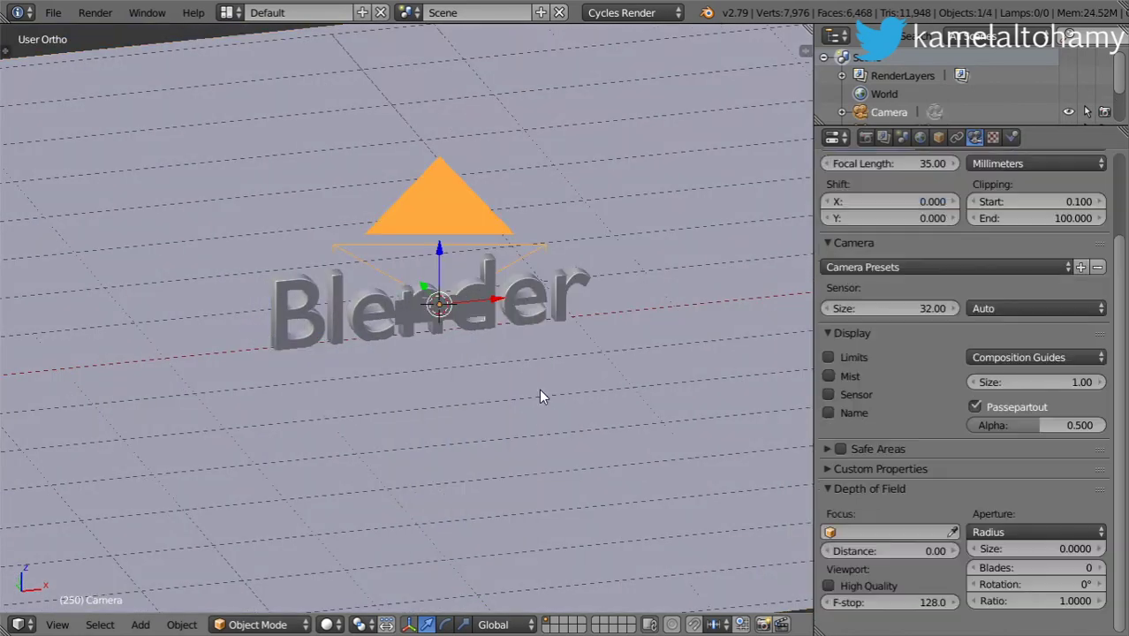
{"action": "key", "text": "ctrl+alt+KP_0"}
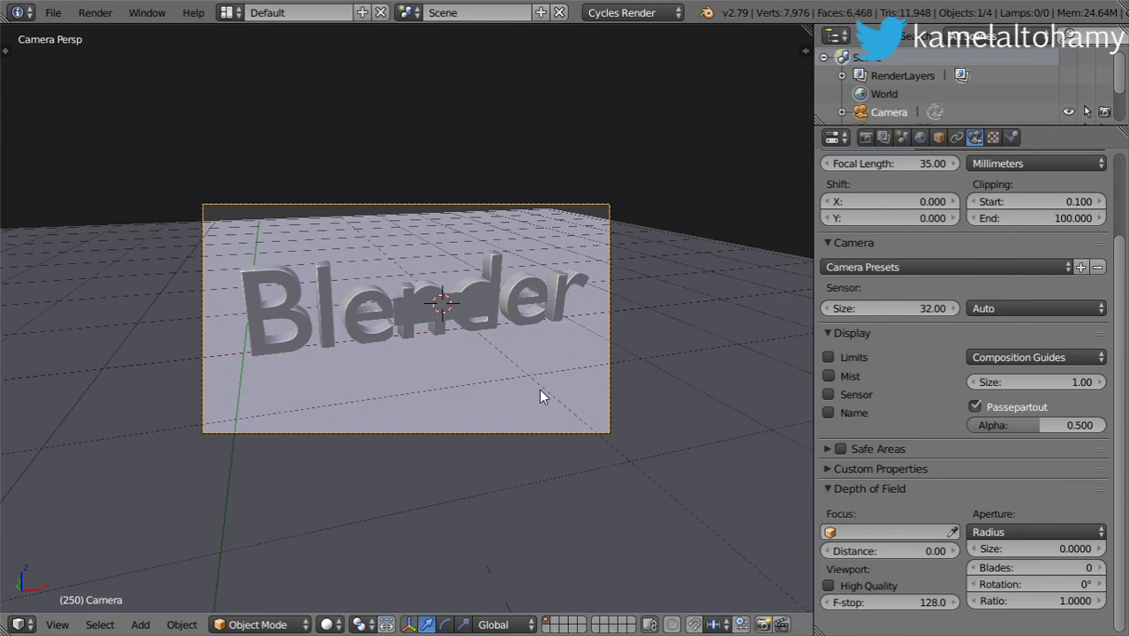
{"action": "key", "text": "n"}
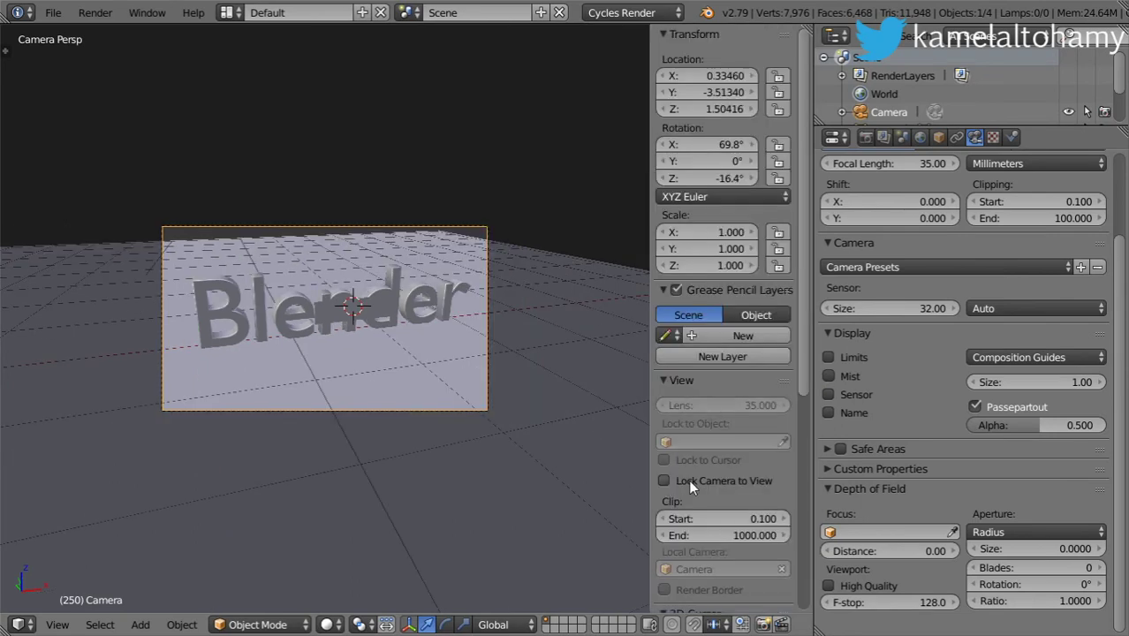
{"action": "key", "text": "n"}
Set the camera focal length to 70 mm and reframe it on the lettering
{"action": "scroll", "coordinate": [914, 218], "scroll_direction": "up", "scroll_amount": 4}
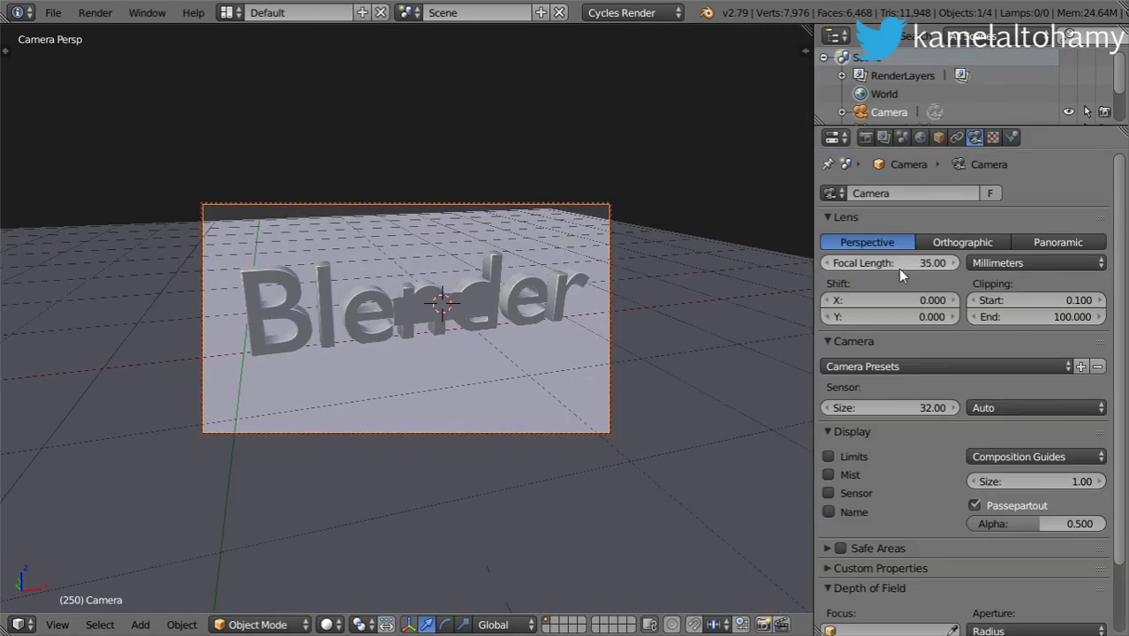
{"action": "left_click", "coordinate": [898, 267]}
{"action": "type", "text": "70"}
{"action": "key", "text": "Return"}
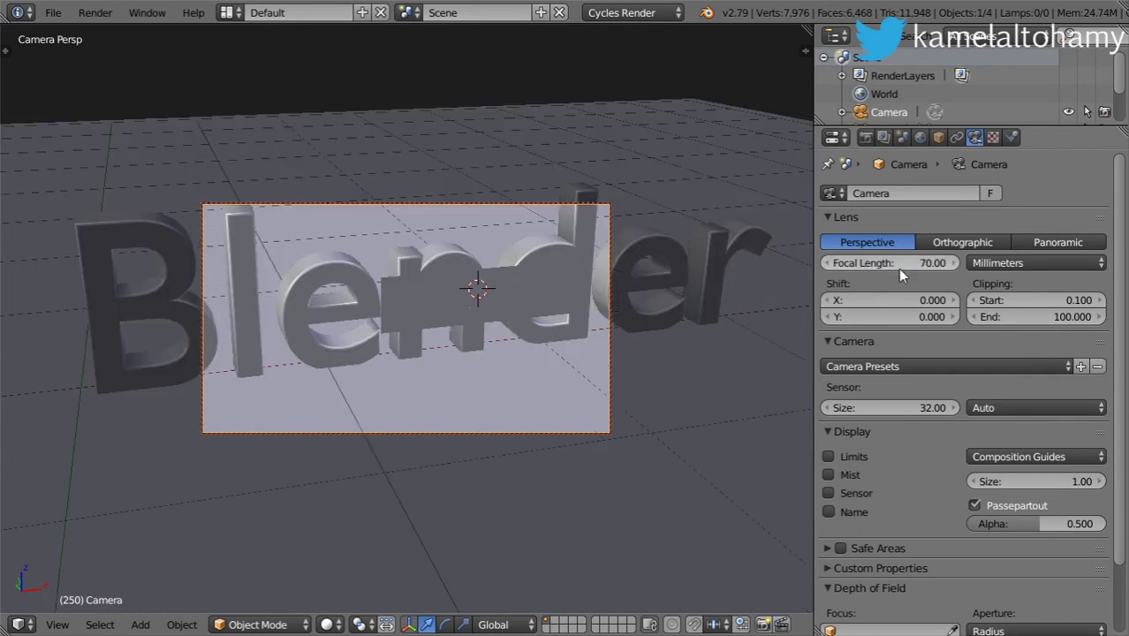
{"action": "middle_click_drag", "start_coordinate": [527, 254], "coordinate": [499, 307]}
Duplicate the text, scale the copy larger, and move it up and sideways
{"action": "right_click", "coordinate": [501, 267]}
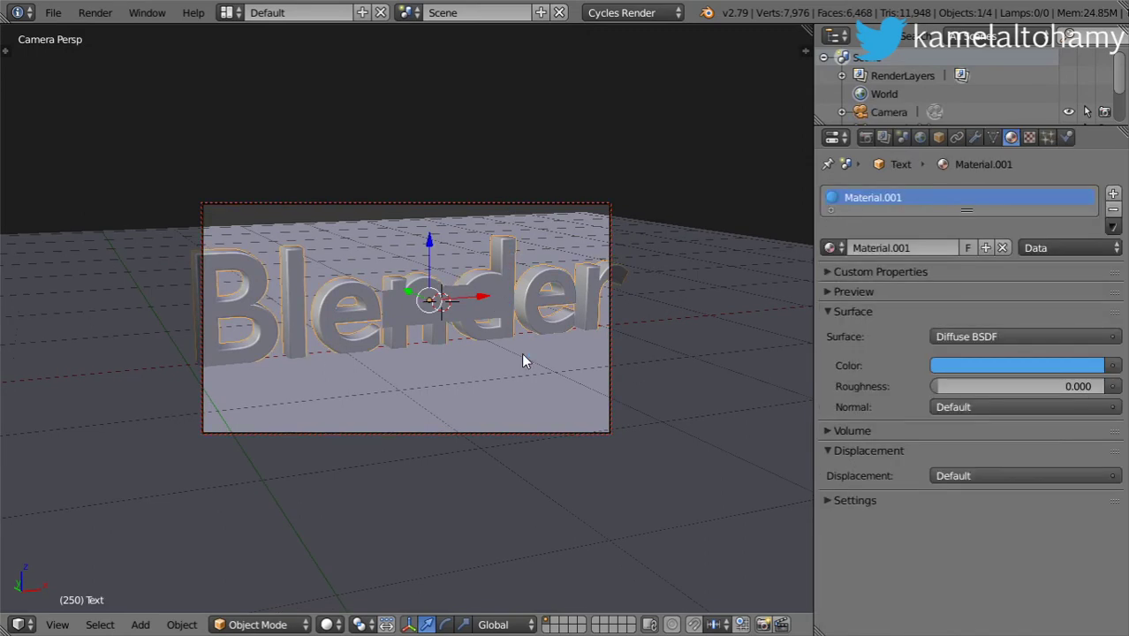
{"action": "key", "text": "shift+d"}
{"action": "left_click", "coordinate": [355, 200]}
{"action": "key", "text": "s"}
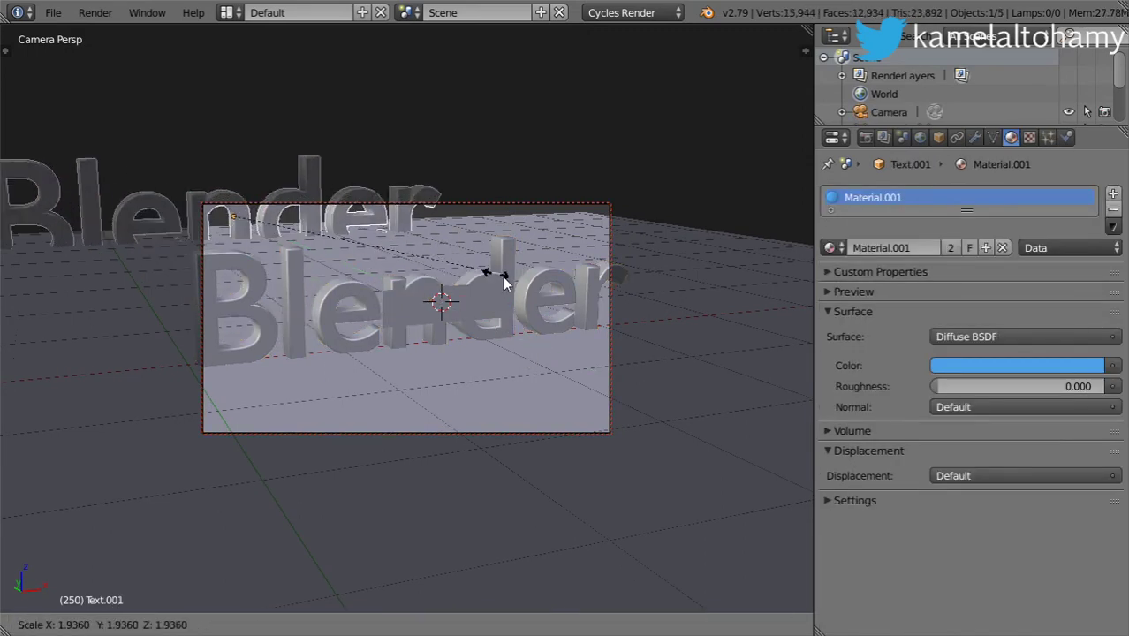
{"action": "left_click", "coordinate": [658, 337]}
{"action": "key", "text": "g"}
{"action": "key", "text": "z"}
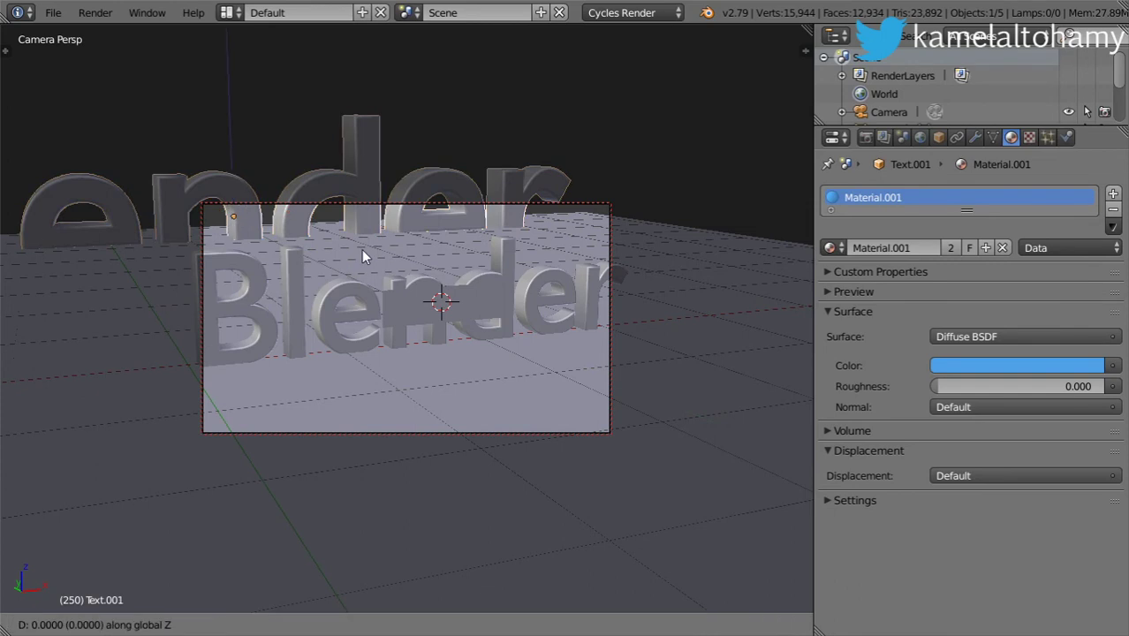
{"action": "left_click", "coordinate": [381, 185]}
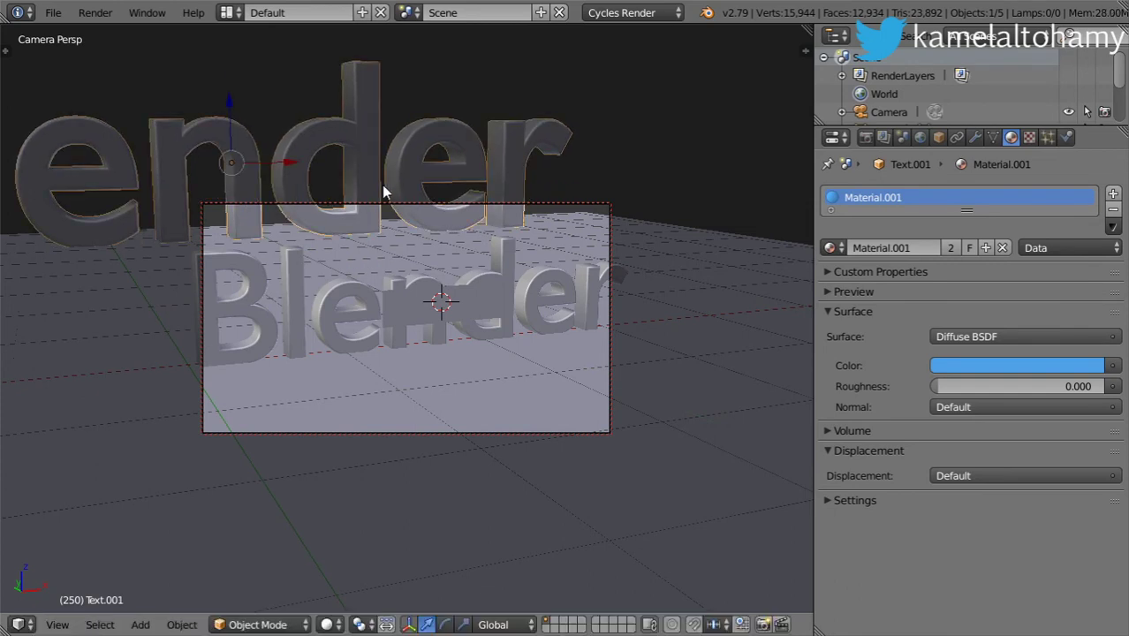
{"action": "key", "text": "g"}
{"action": "key", "text": "x"}
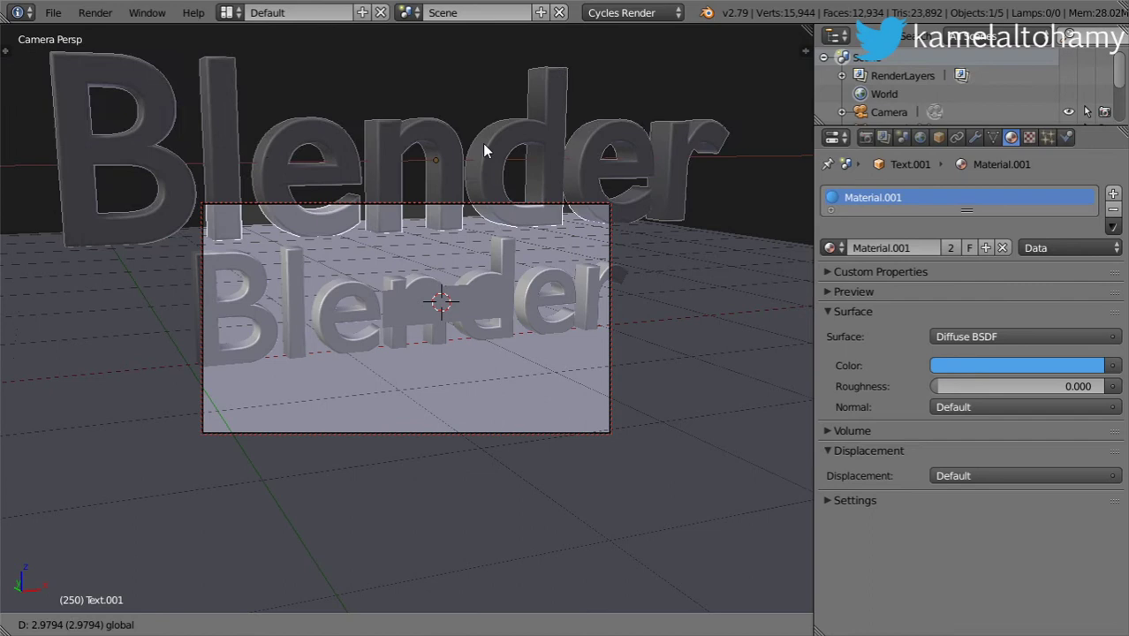
{"action": "left_click", "coordinate": [454, 171]}
Give the larger copy its own single-user material coloured orange-red (R 0.8, G 0.106, B 0)
{"action": "key", "text": "shift+z"}
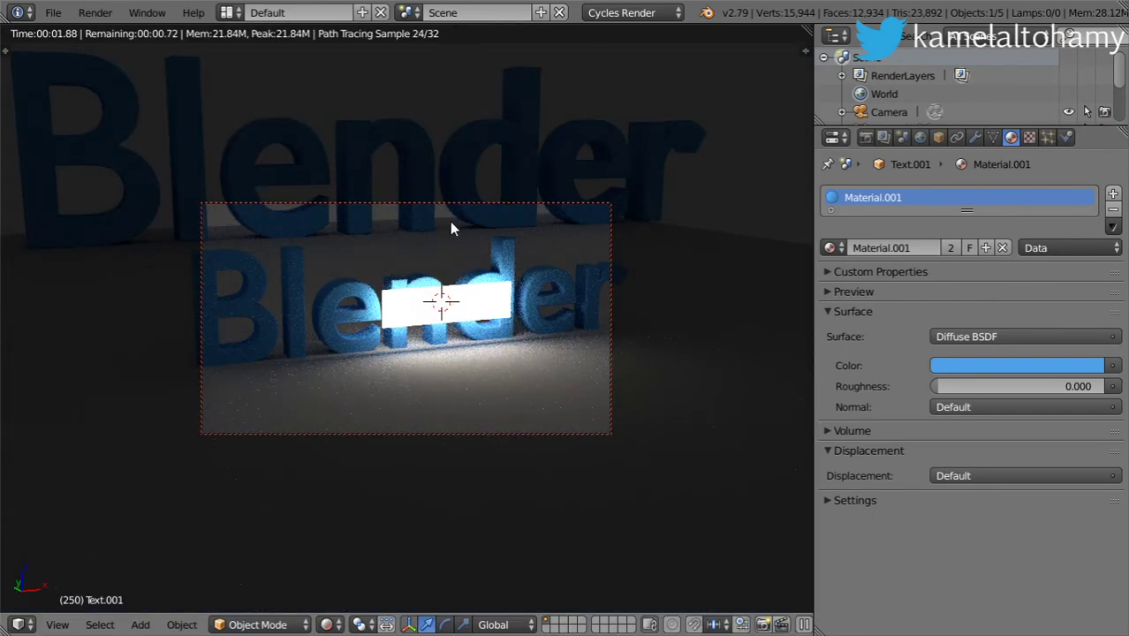
{"action": "right_click", "coordinate": [430, 209]}
{"action": "key", "text": "z"}
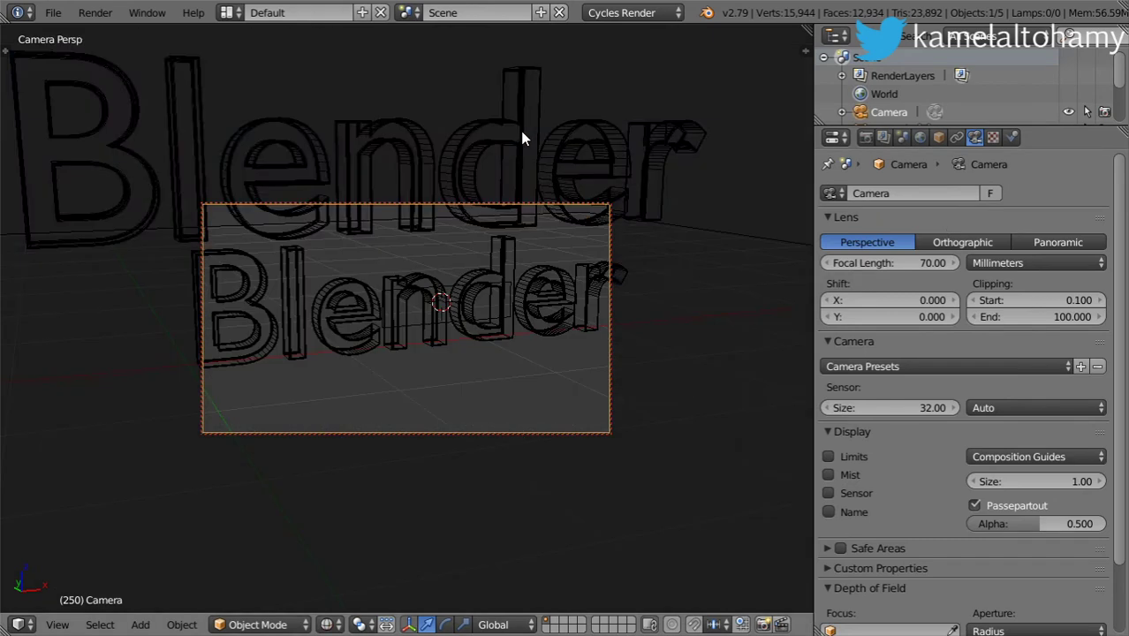
{"action": "right_click", "coordinate": [521, 133]}
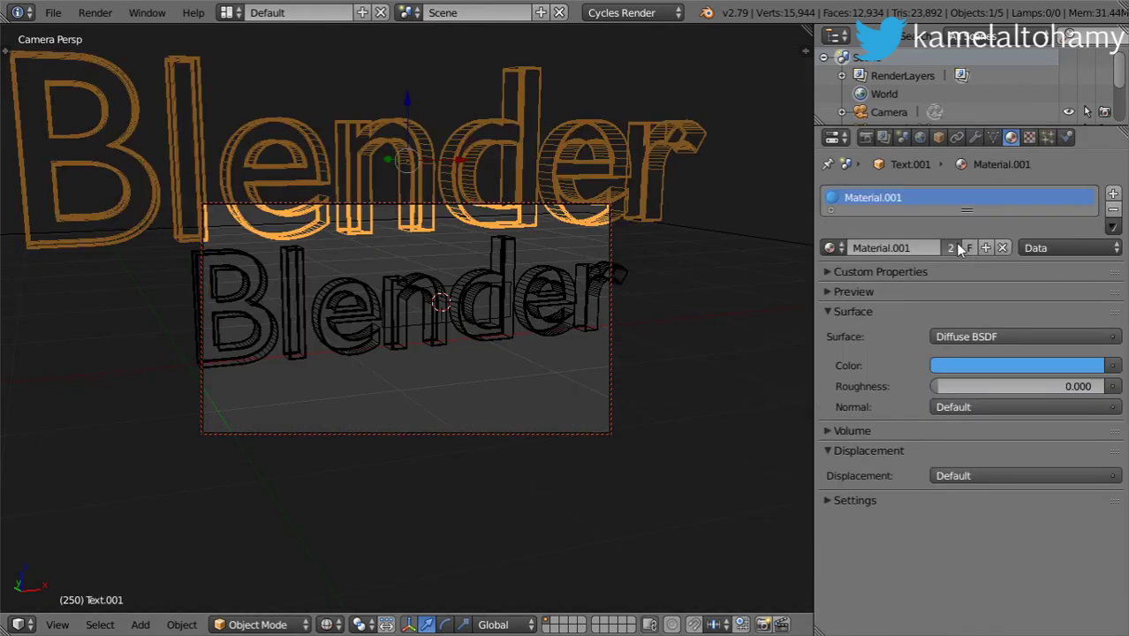
{"action": "left_click", "coordinate": [953, 247]}
{"action": "left_click", "coordinate": [1007, 365]}
{"action": "left_click", "coordinate": [1052, 175]}
{"action": "mouse_move", "coordinate": [1052, 175]}
{"action": "left_mouse_down"}
{"action": "mouse_move", "coordinate": [1067, 210]}
{"action": "mouse_move", "coordinate": [1056, 232]}
{"action": "mouse_move", "coordinate": [1032, 244]}
{"action": "mouse_move", "coordinate": [981, 223]}
{"action": "mouse_move", "coordinate": [993, 242]}
{"action": "left_mouse_up"}
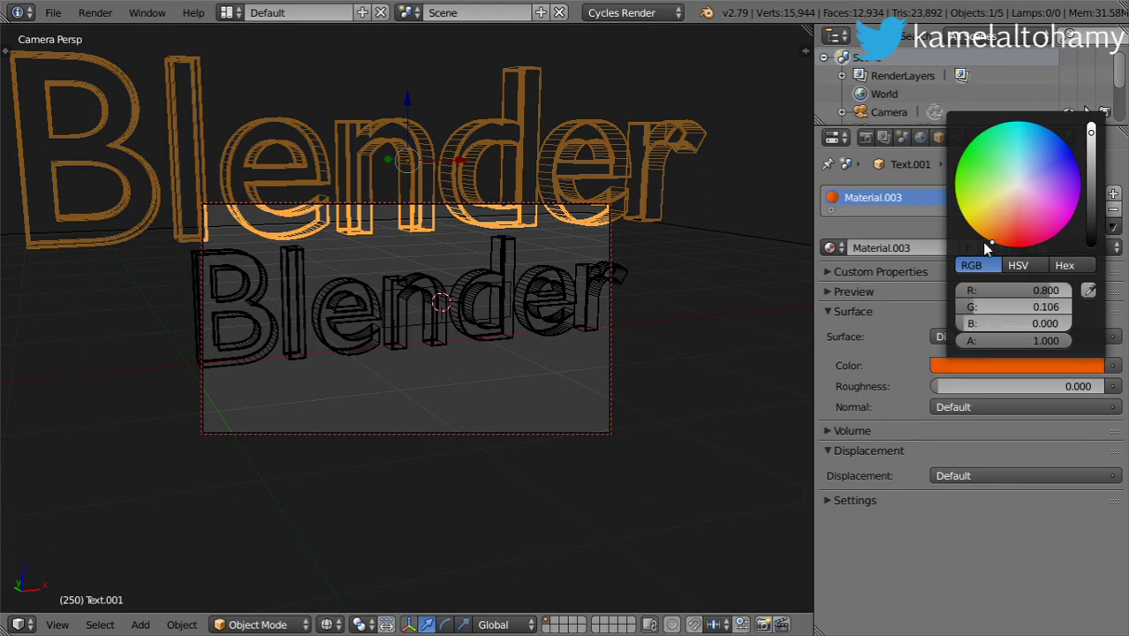
Add a sun lamp to the scene from the top view
{"action": "key", "text": "z"}
{"action": "key", "text": "KP_7"}
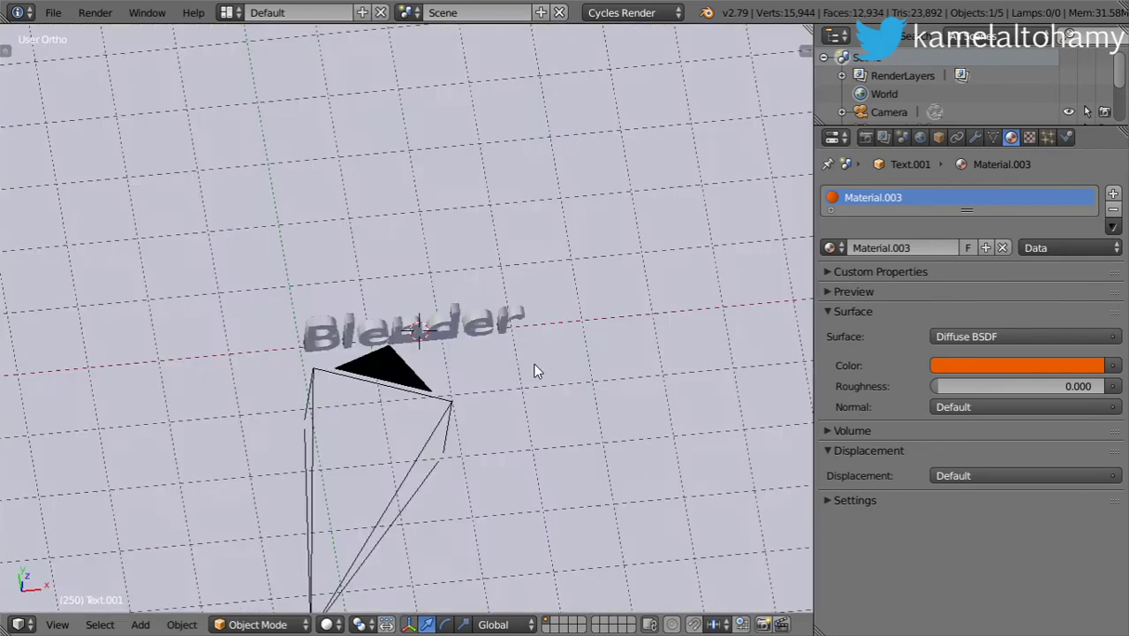
{"action": "key", "text": "shift+a"}
{"action": "mouse_move", "coordinate": [290, 444]}
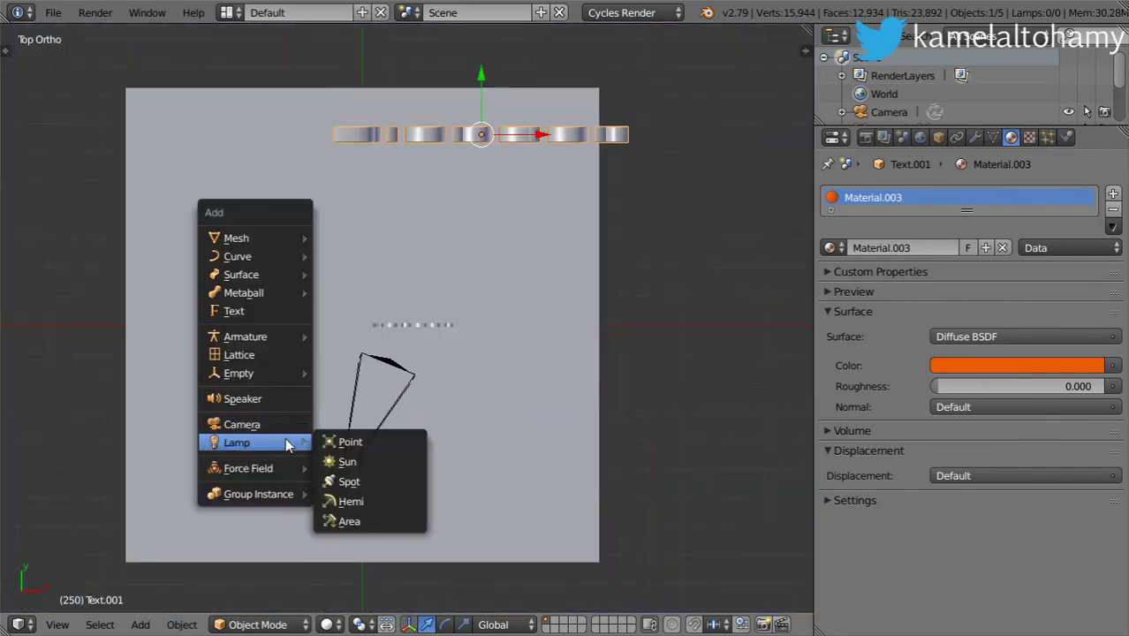
{"action": "left_click", "coordinate": [357, 459]}
Move the sun up and left, then tilt and turn it toward the text
{"action": "key", "text": "KP_1"}
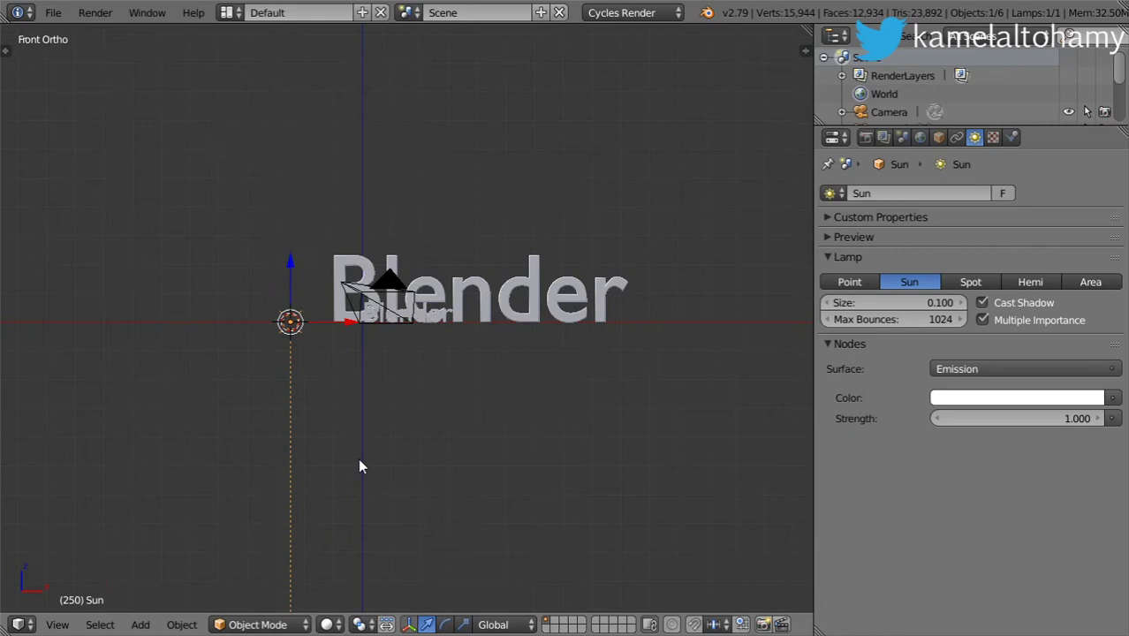
{"action": "key", "text": "g"}
{"action": "left_click", "coordinate": [284, 159]}
{"action": "key", "text": "r"}
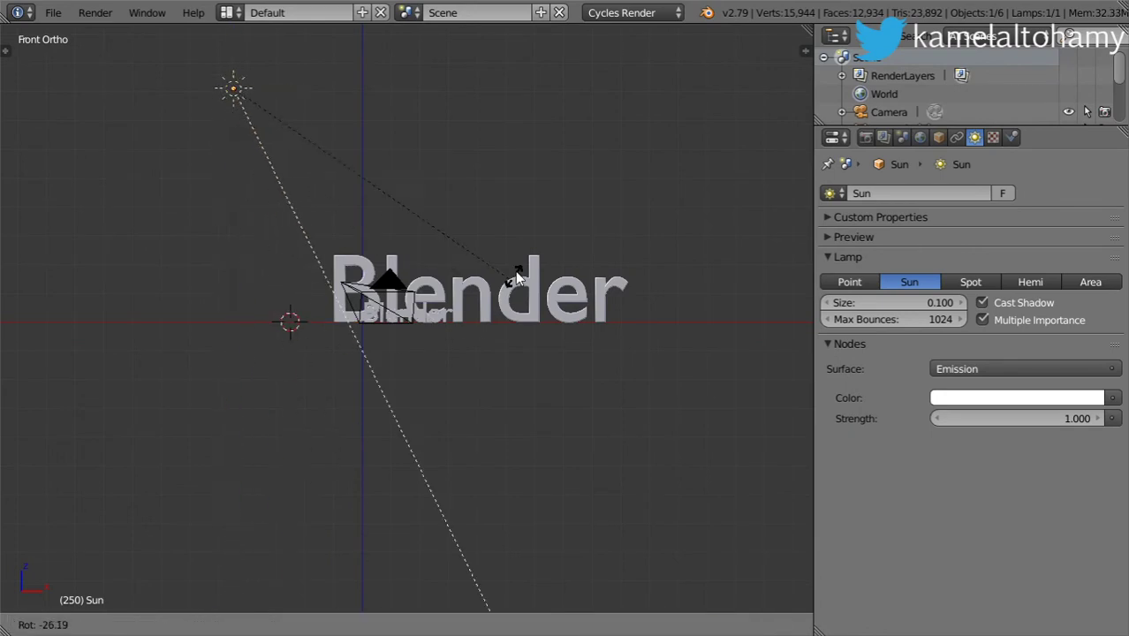
{"action": "left_click", "coordinate": [547, 250]}
{"action": "key", "text": "KP_7"}
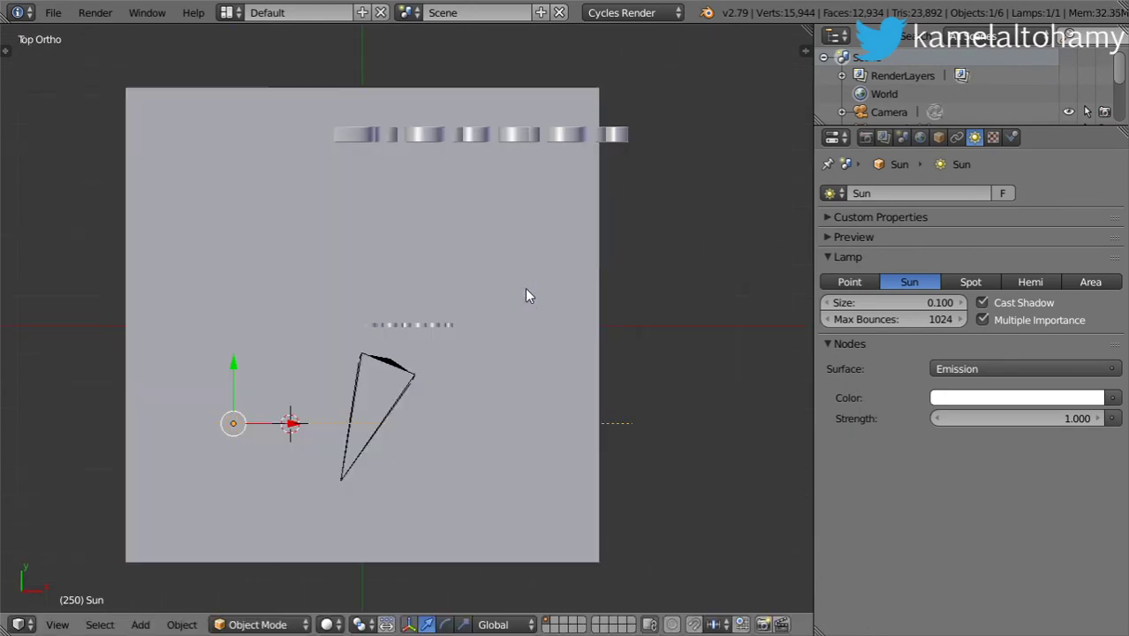
{"action": "key", "text": "r"}
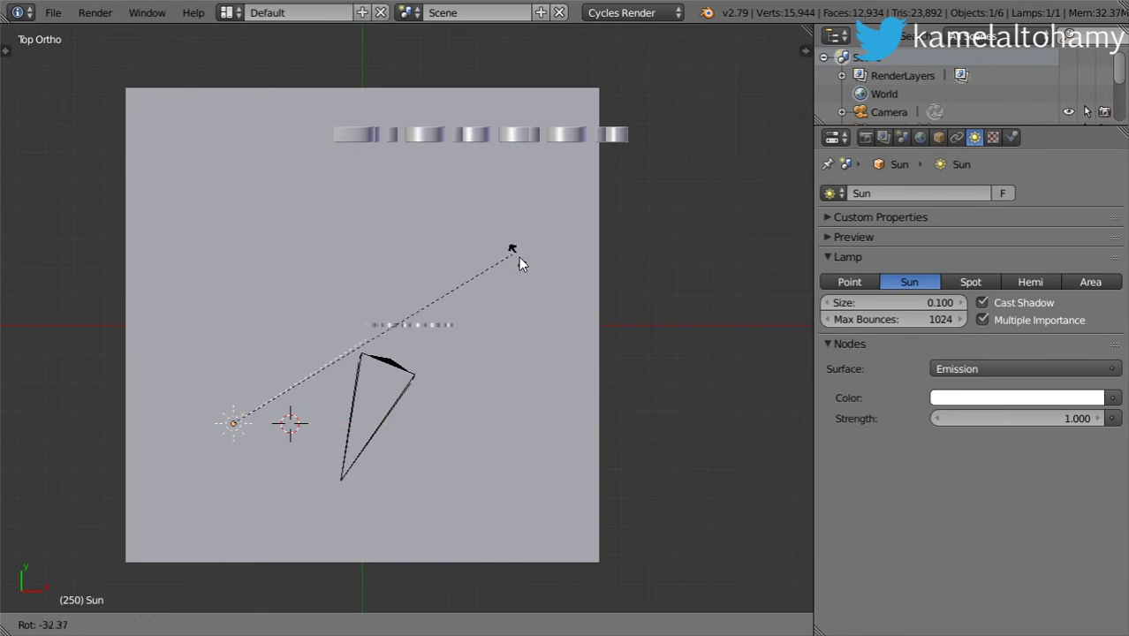
{"action": "left_click", "coordinate": [519, 255]}
Set the sun's strength to 3 and size to 0.2, then preview the camera render
{"action": "double_click", "coordinate": [1056, 418]}
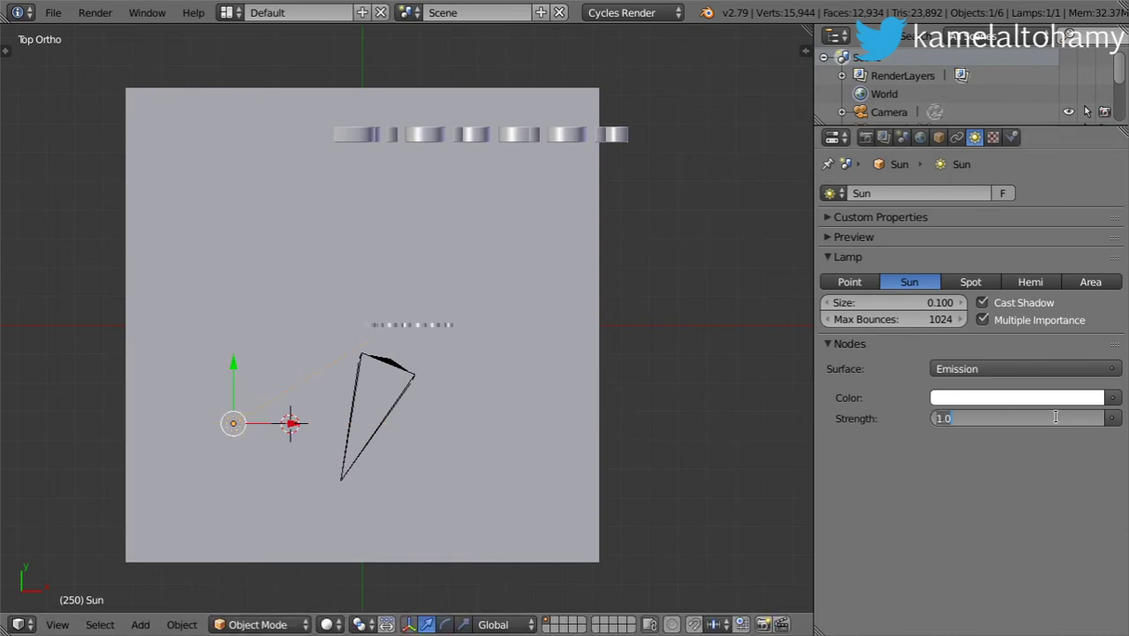
{"action": "type", "text": "3"}
{"action": "key", "text": "Return"}
{"action": "left_click_drag", "start_coordinate": [953, 303], "coordinate": [953, 302]}
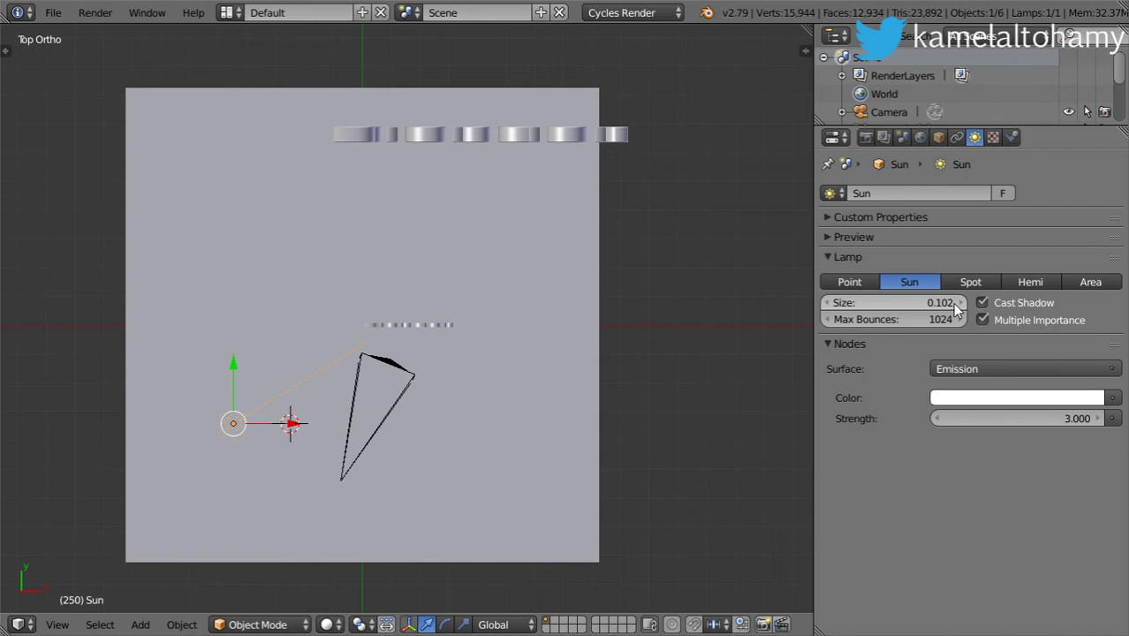
{"action": "left_click", "coordinate": [952, 303]}
{"action": "key", "text": "BackSpace"}
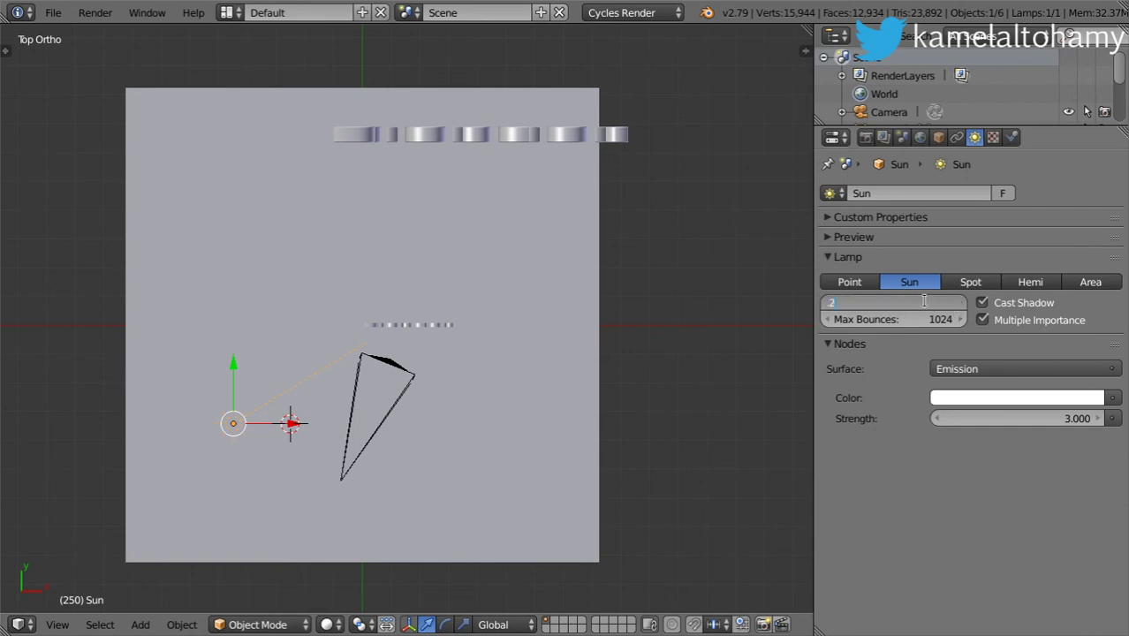
{"action": "type", "text": ".2"}
{"action": "key", "text": "Return"}
{"action": "key", "text": "KP_0"}
{"action": "key", "text": "shift+z"}
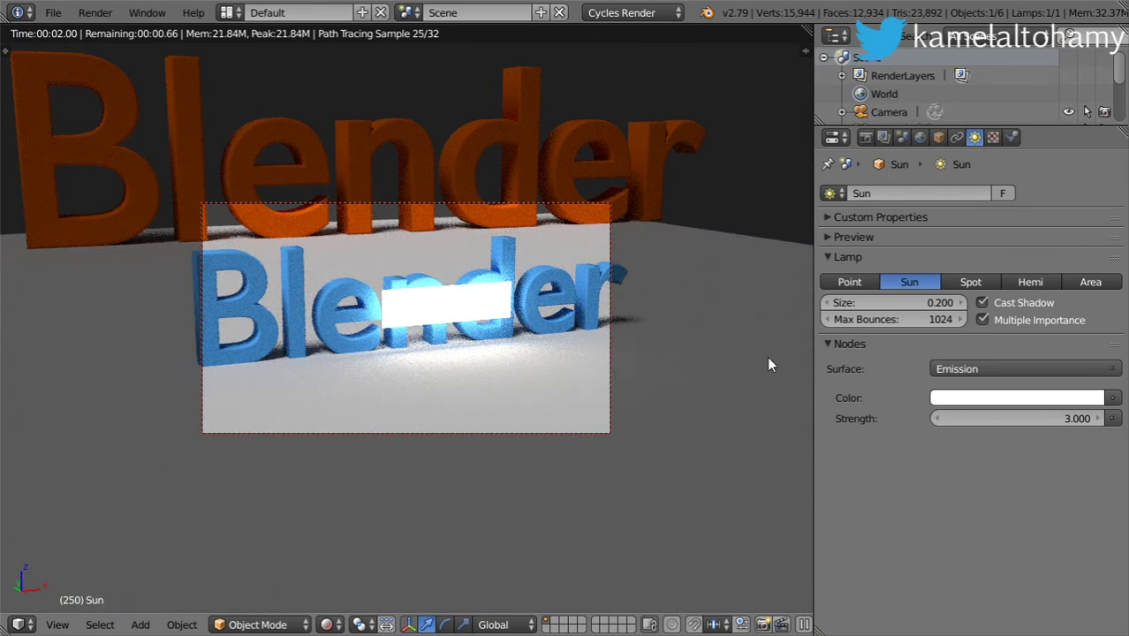
Turn off camera visibility for the glowing light plane Plane.001 and check the rendered preview
{"action": "key", "text": "z"}
{"action": "key", "text": "z"}
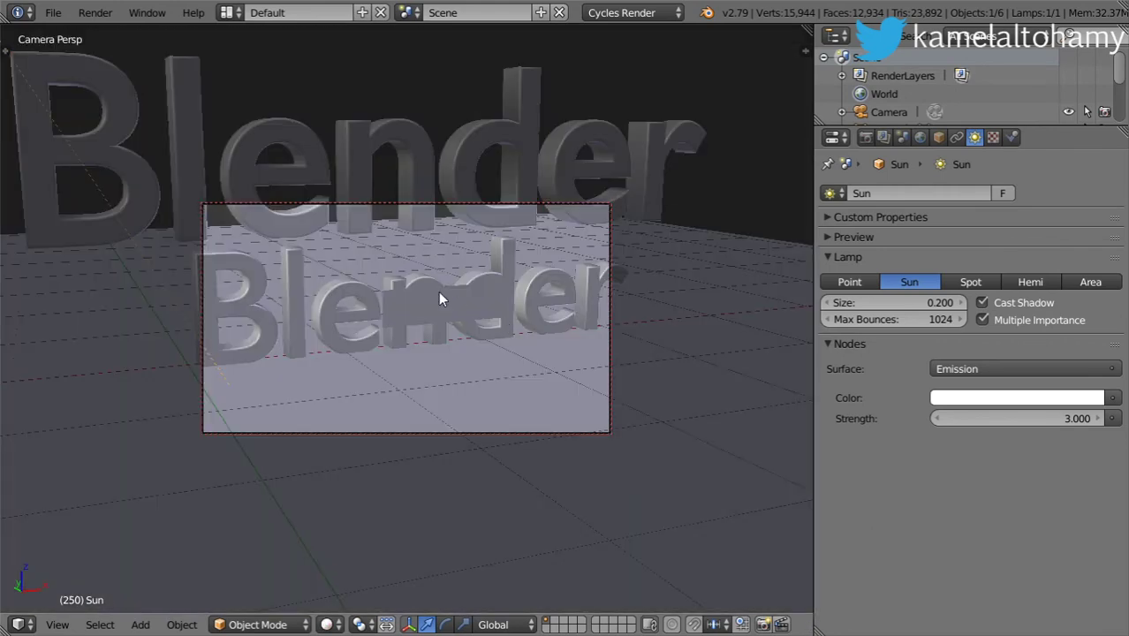
{"action": "right_click", "coordinate": [440, 298]}
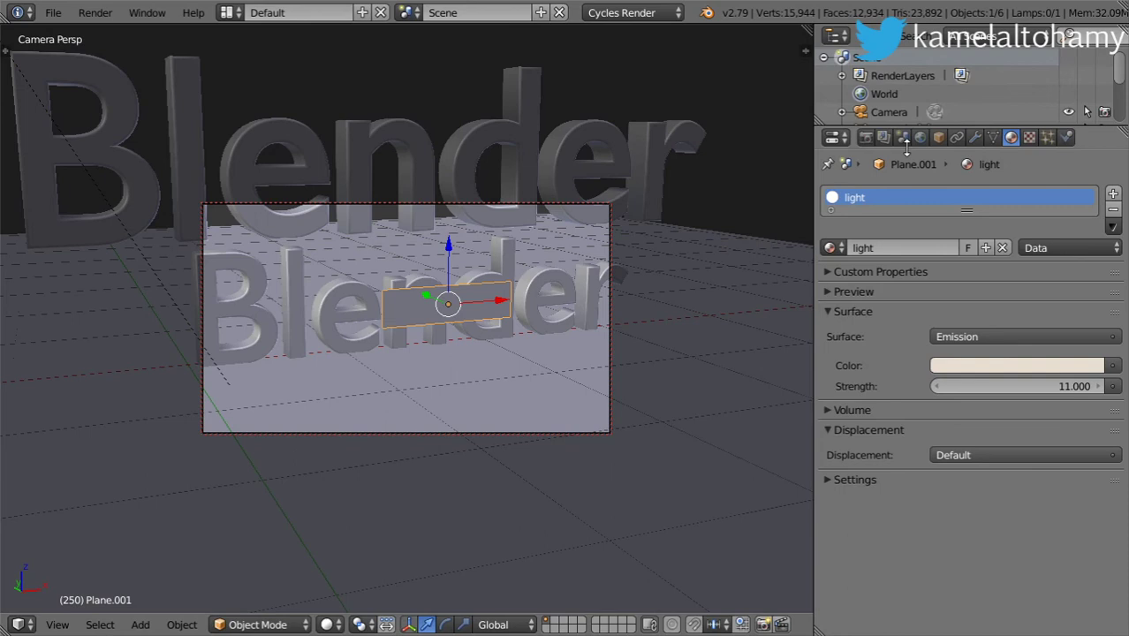
{"action": "left_click", "coordinate": [939, 138]}
{"action": "scroll", "coordinate": [927, 431], "scroll_direction": "down", "scroll_amount": 5}
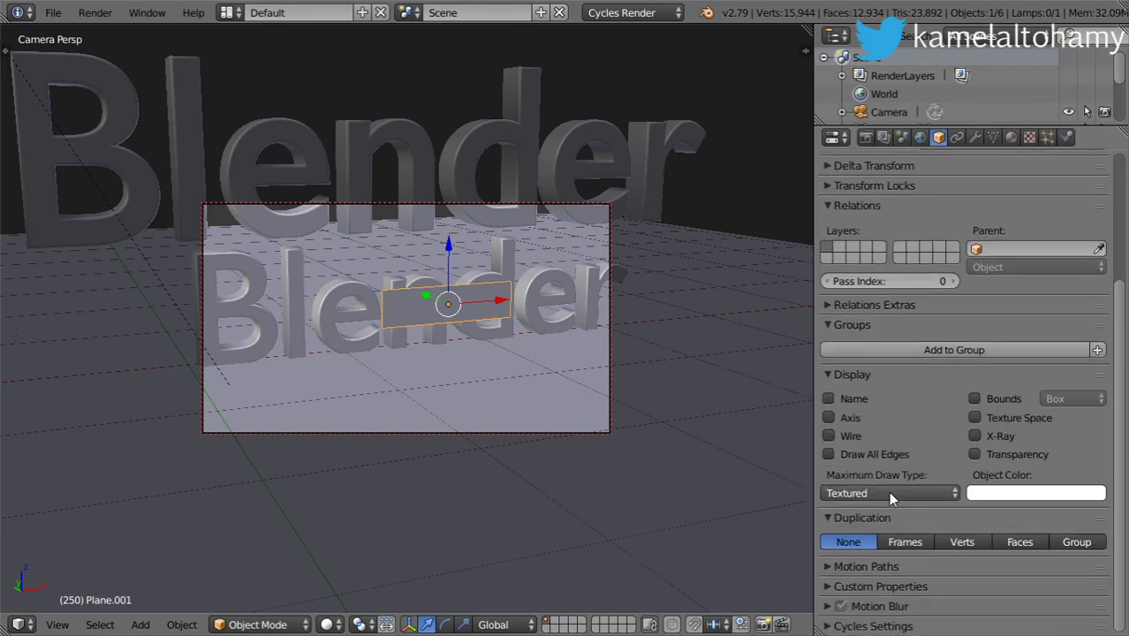
{"action": "scroll", "coordinate": [899, 618], "scroll_direction": "down", "scroll_amount": 4}
{"action": "left_click", "coordinate": [828, 524]}
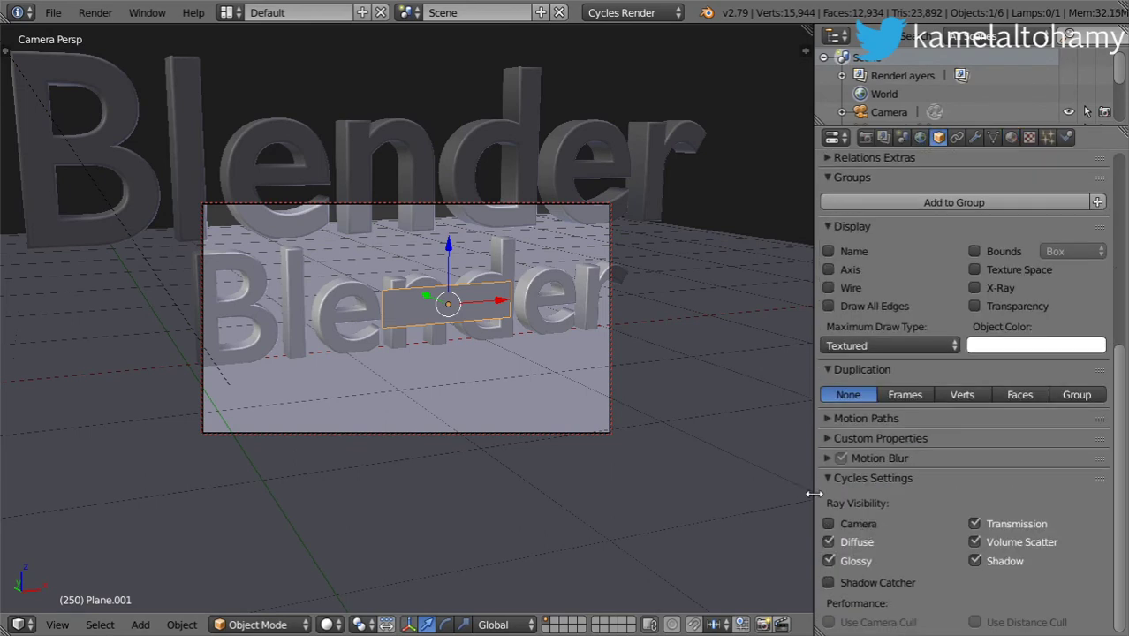
{"action": "key", "text": "shift+z"}
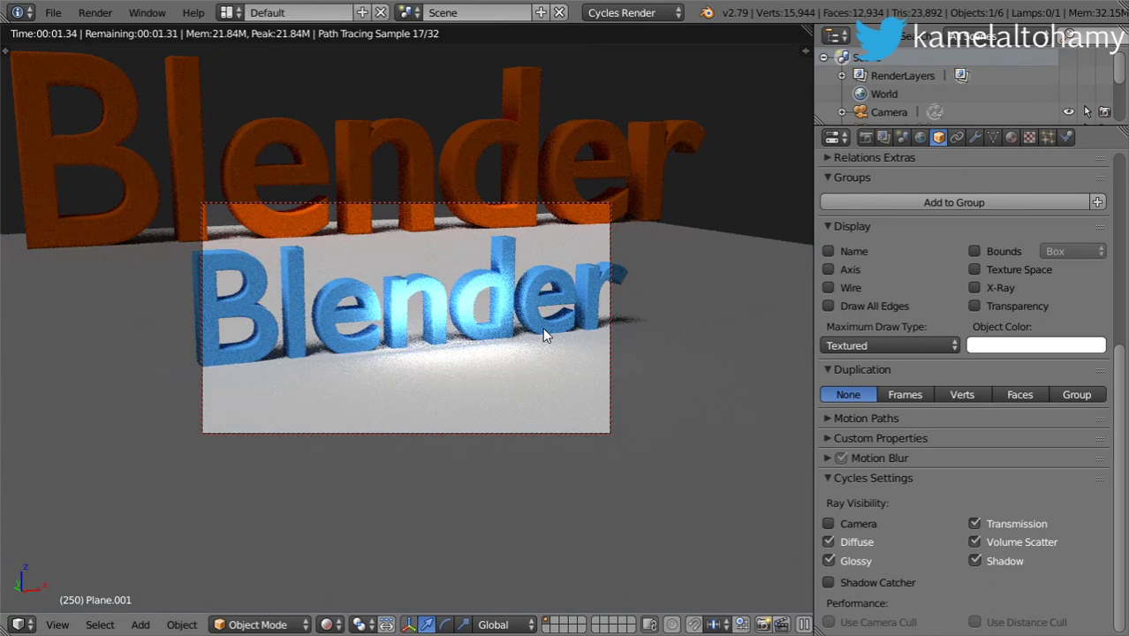
{"action": "key", "text": "shift+z"}
Give the Sun lamp a size of 0.1 and a warmer off-white colour
{"action": "key", "text": "KP_7"}
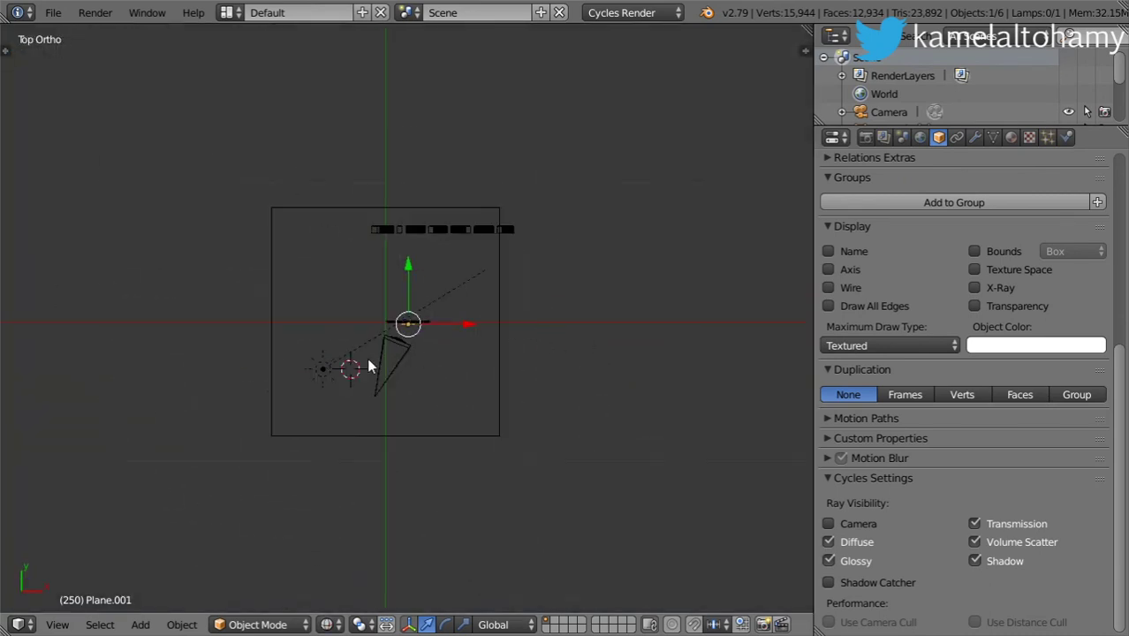
{"action": "right_click", "coordinate": [325, 372]}
{"action": "left_click", "coordinate": [975, 137]}
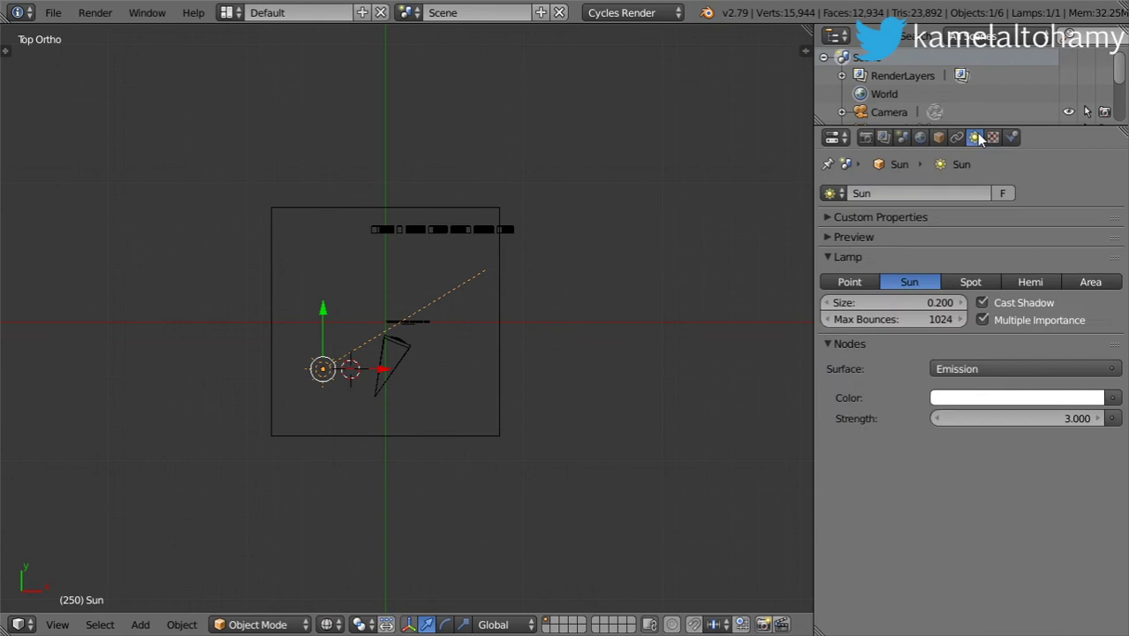
{"action": "left_click", "coordinate": [893, 305]}
{"action": "key", "text": "BackSpace"}
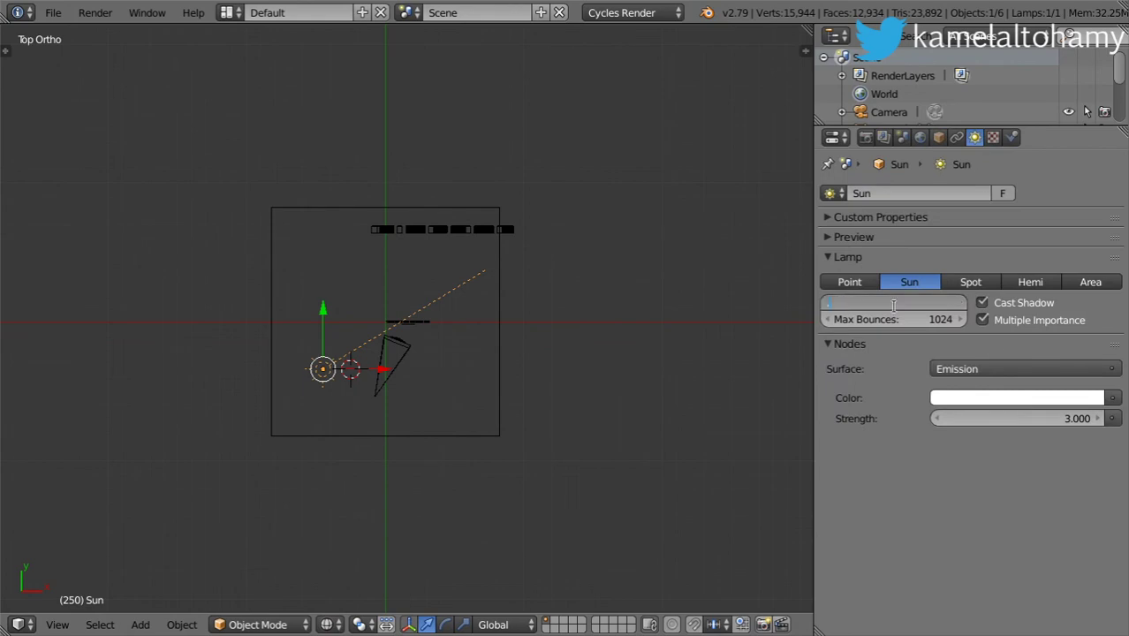
{"action": "key", "text": "Return"}
{"action": "left_click", "coordinate": [1029, 398]}
{"action": "left_click_drag", "start_coordinate": [1026, 321], "coordinate": [1029, 323]}
{"action": "key", "text": "KP_0"}
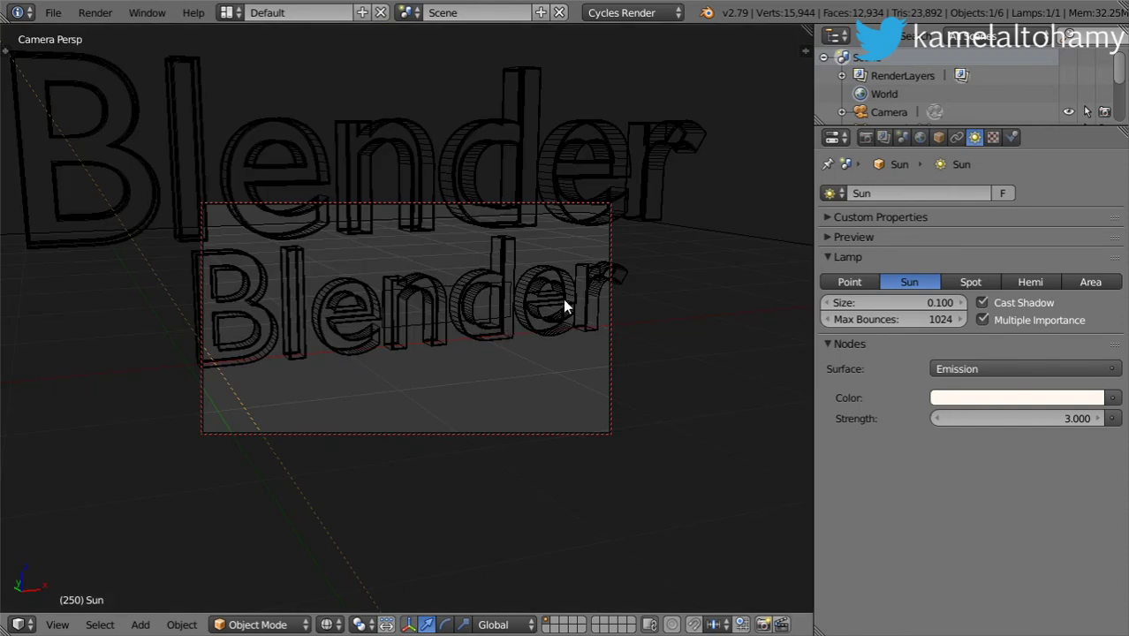
Preview the blue Blender text scene in rendered shading
{"action": "key", "text": "shift+z"}
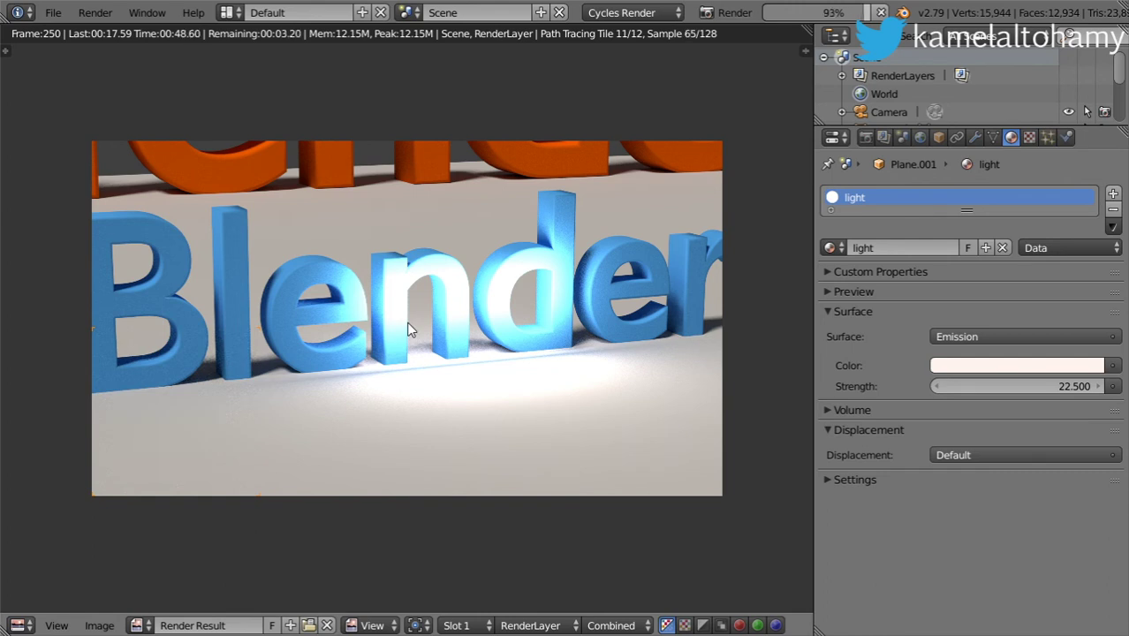
{"action": "scroll", "coordinate": [416, 343], "scroll_direction": "left", "scroll_amount": 2}
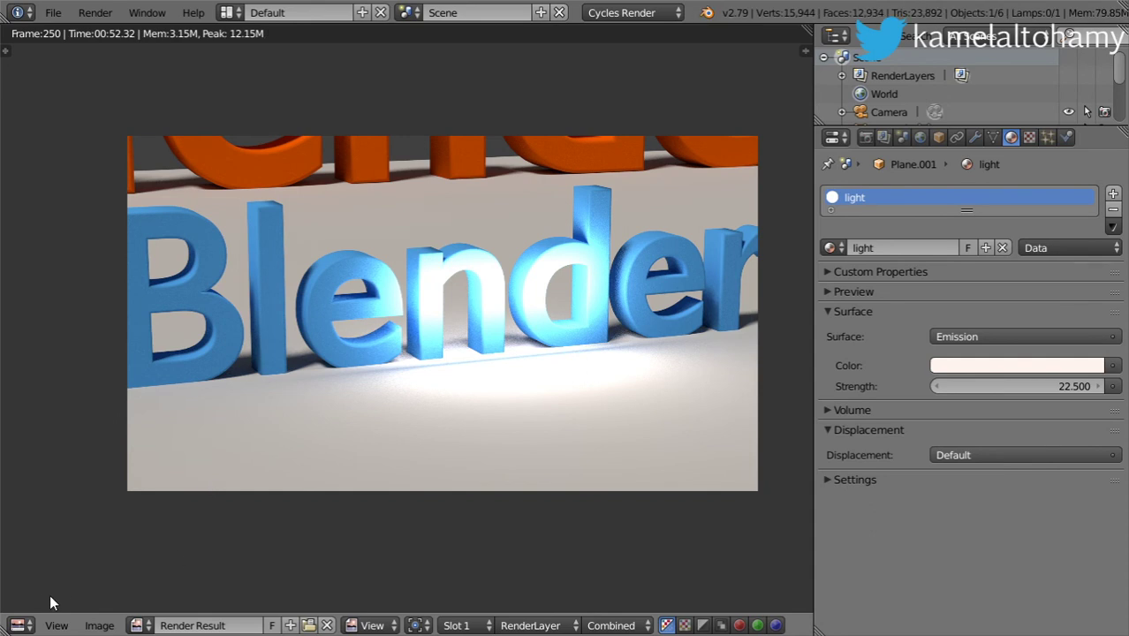
Turn the area into a Compositing node editor with Use Nodes and Backdrop enabled
{"action": "left_click", "coordinate": [21, 626]}
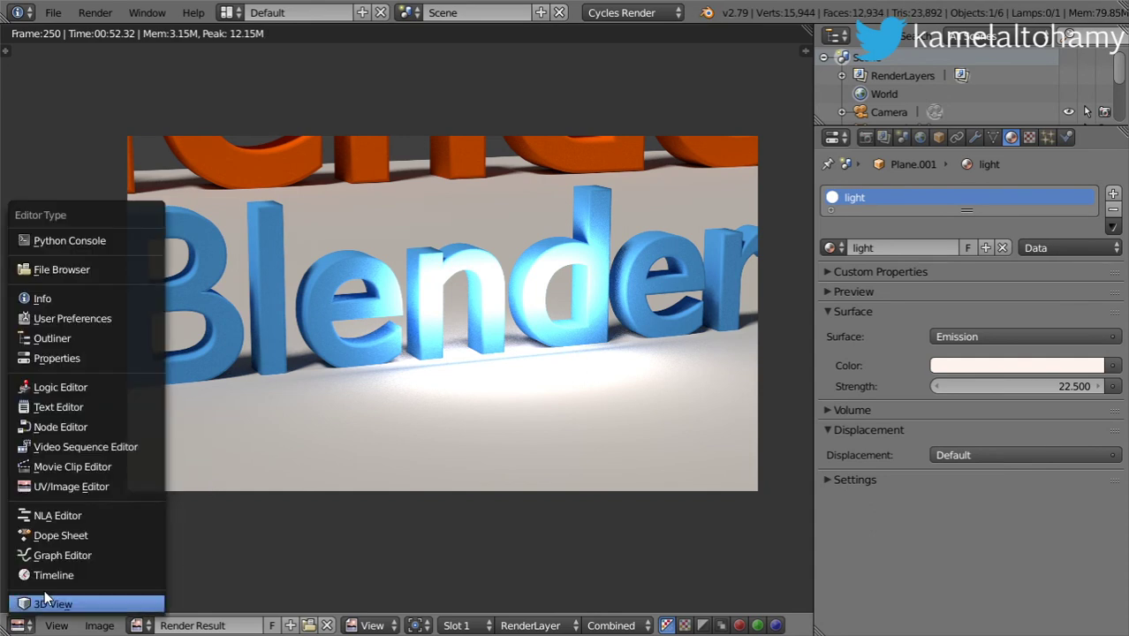
{"action": "left_click", "coordinate": [89, 426]}
{"action": "left_click", "coordinate": [228, 626]}
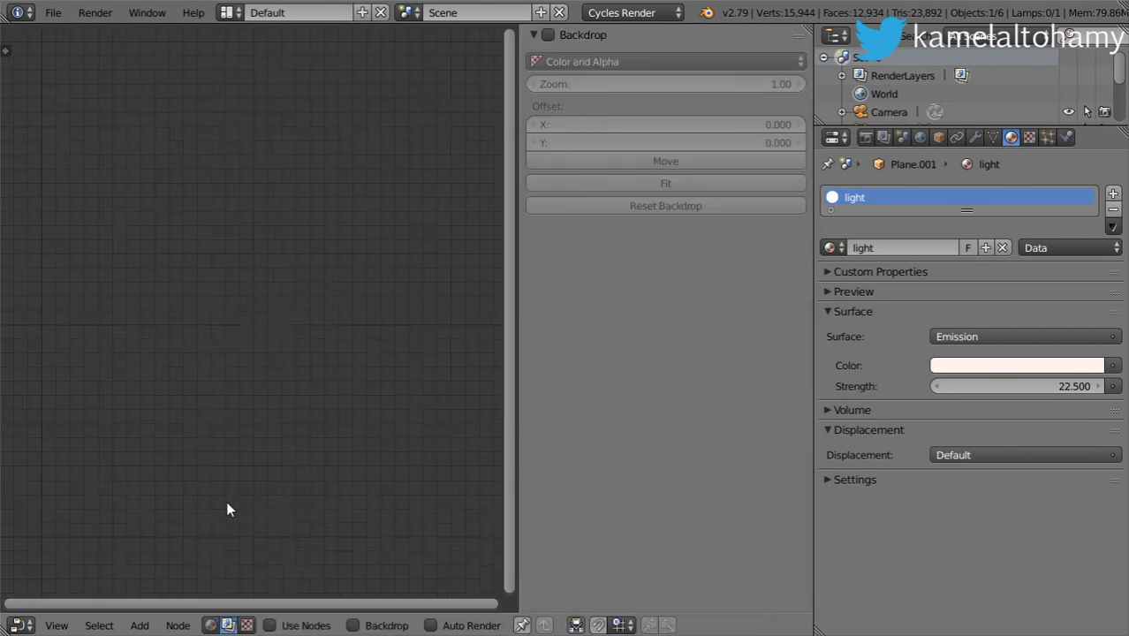
{"action": "left_click", "coordinate": [353, 626]}
{"action": "left_click", "coordinate": [283, 626]}
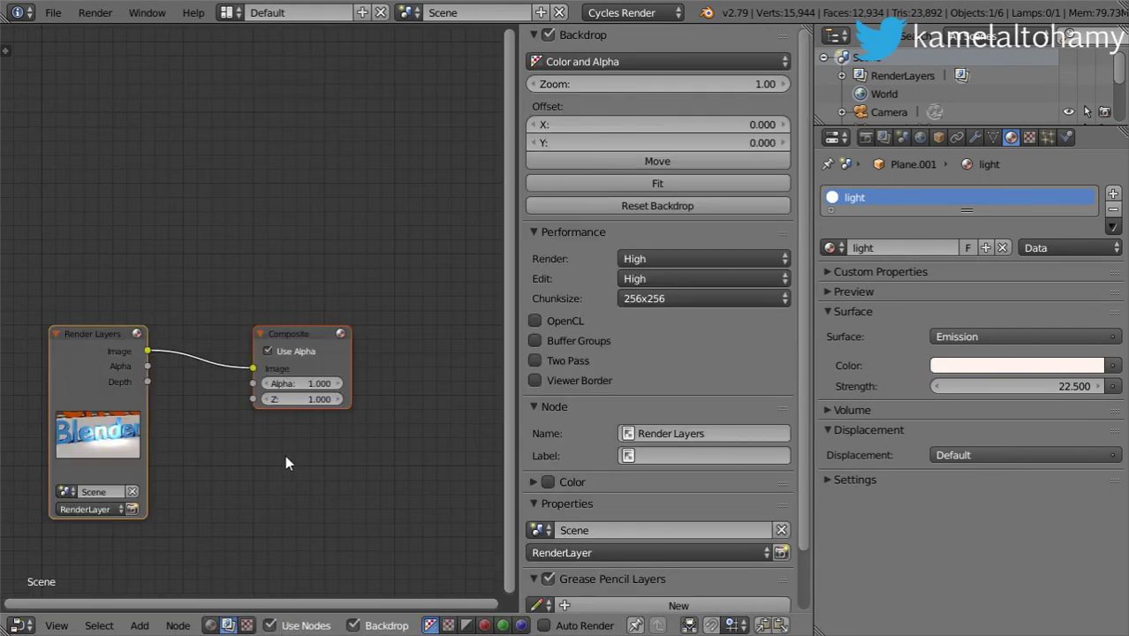
Connect a Viewer node to Render Layers, fit the backdrop, and arrange the Viewer and Composite nodes
{"action": "middle_click_drag", "start_coordinate": [280, 480], "coordinate": [307, 455]}
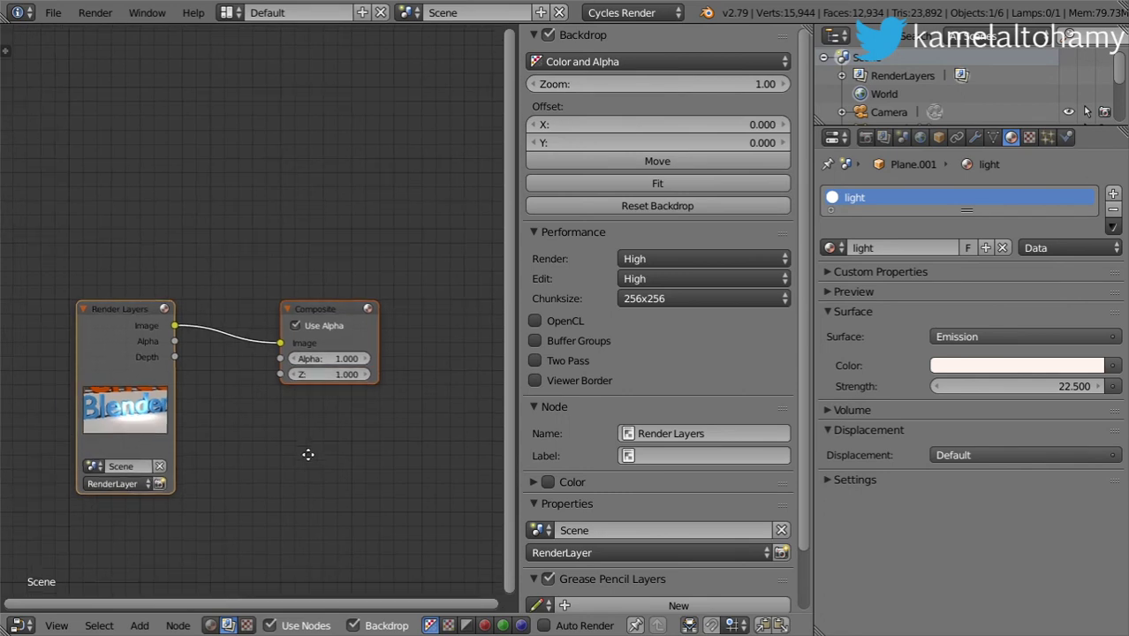
{"action": "key", "text": "n"}
{"action": "left_click_drag", "start_coordinate": [293, 339], "coordinate": [172, 233]}
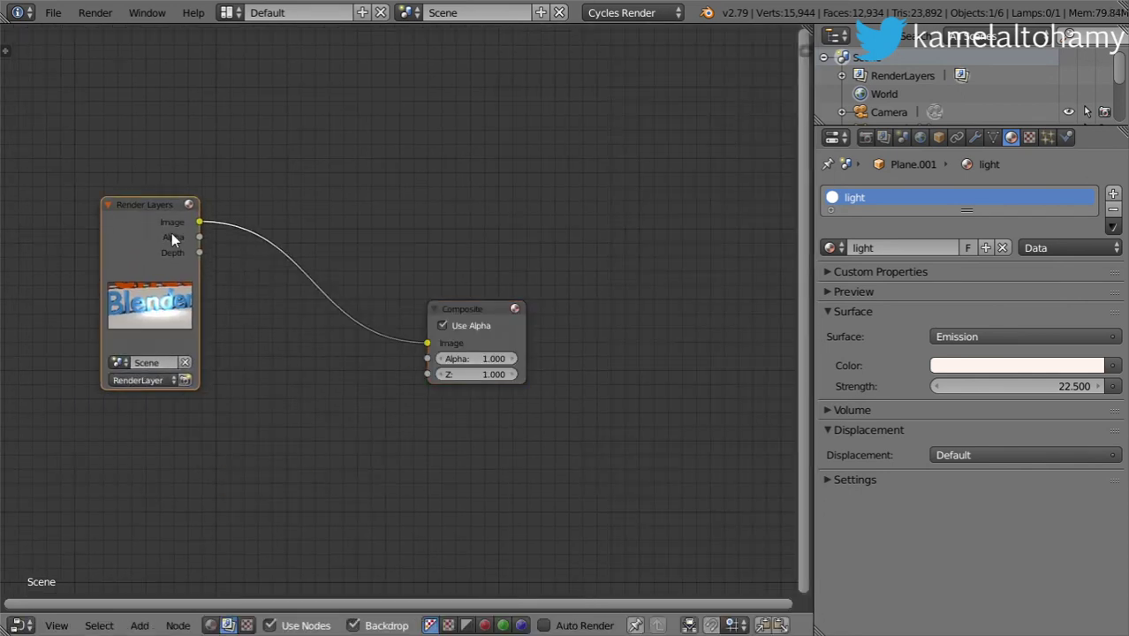
{"action": "left_click", "coordinate": [148, 216], "text": "ctrl+shift"}
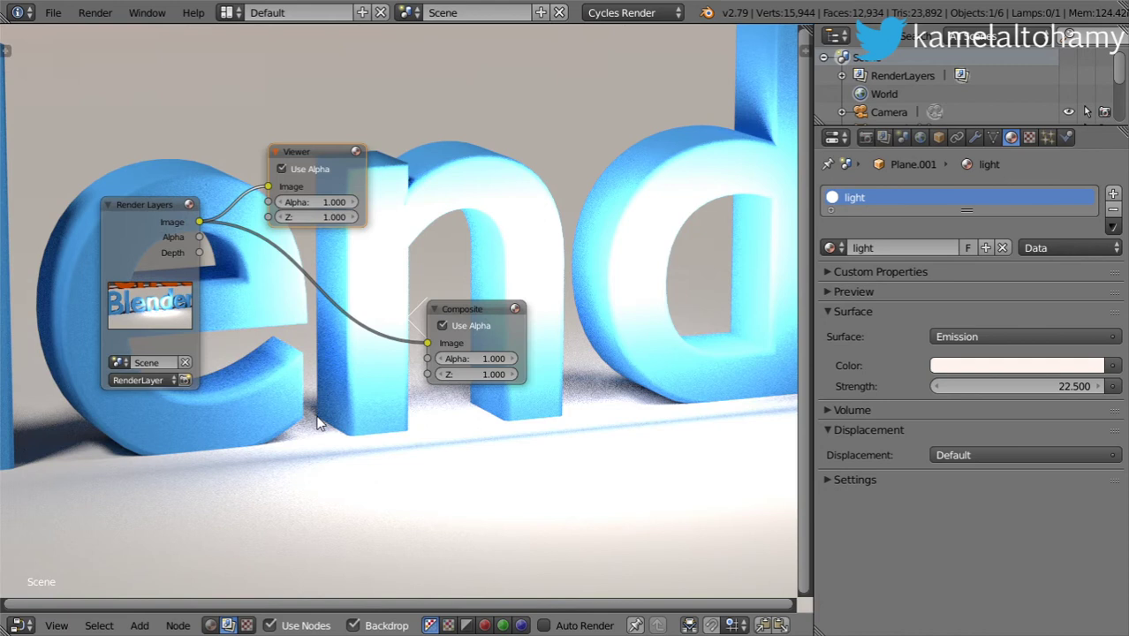
{"action": "key", "text": "v"}
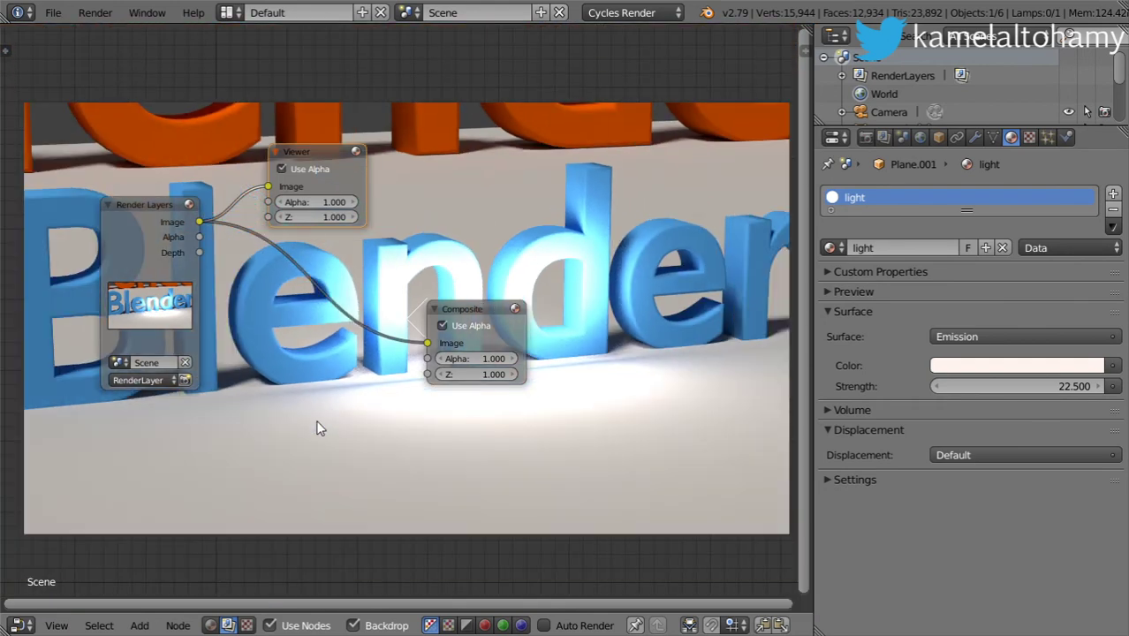
{"action": "left_click_drag", "start_coordinate": [321, 157], "coordinate": [783, 112]}
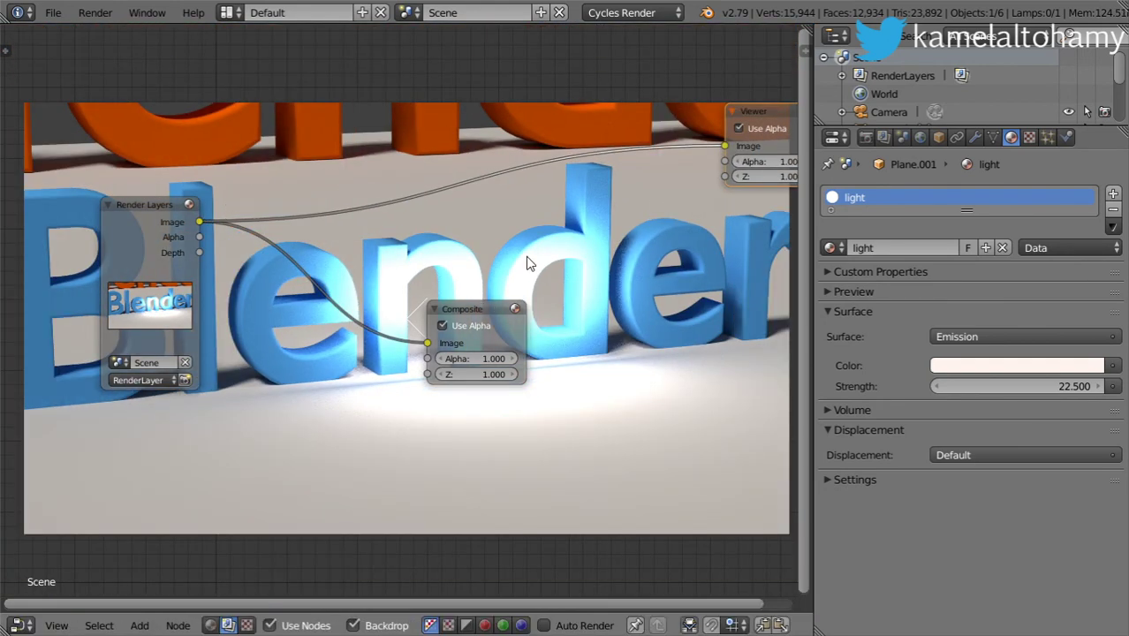
{"action": "left_click_drag", "start_coordinate": [474, 317], "coordinate": [736, 239]}
{"action": "key", "text": "shift+a"}
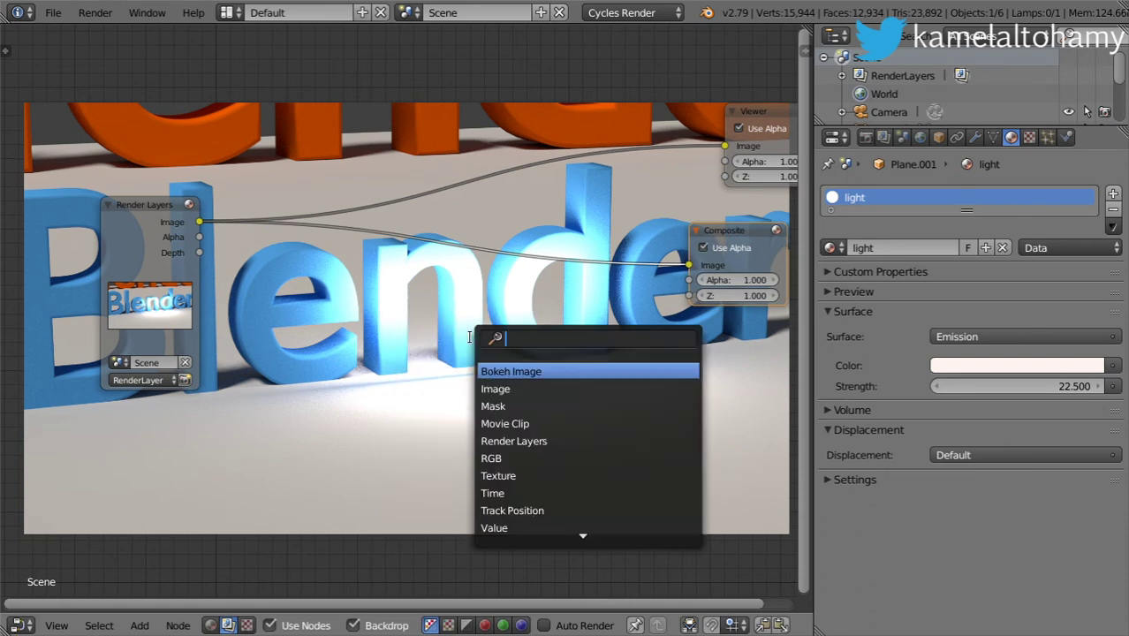
Add a Glare node and a Blur node to the compositor
{"action": "type", "text": "glare"}
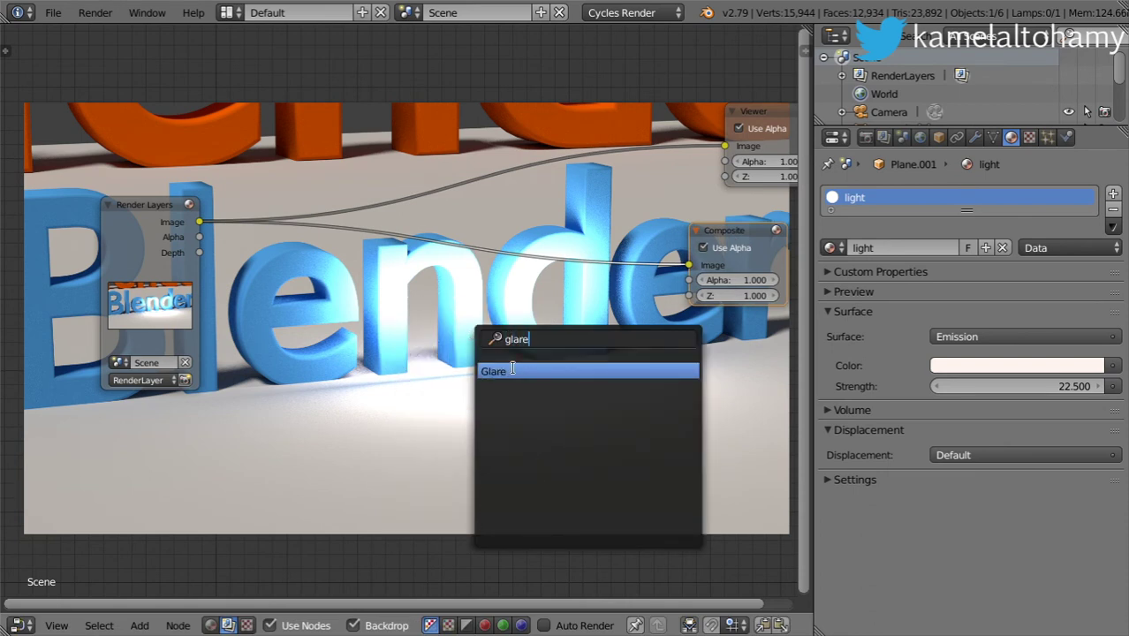
{"action": "key", "text": "Return"}
{"action": "left_click", "coordinate": [298, 270]}
{"action": "key", "text": "shift+a"}
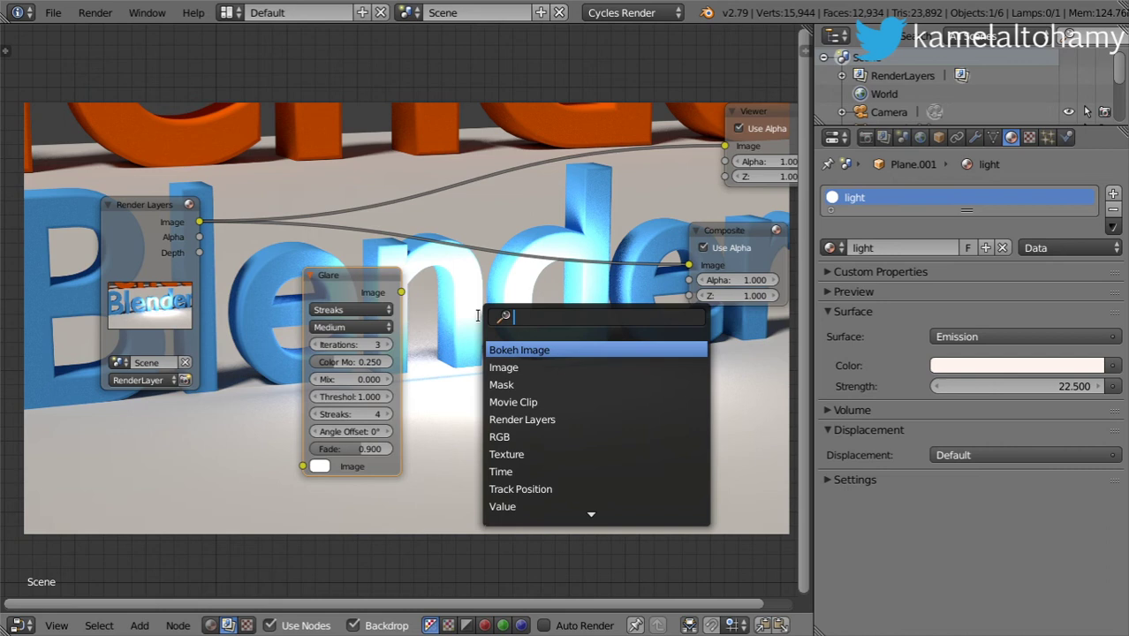
{"action": "type", "text": "blu"}
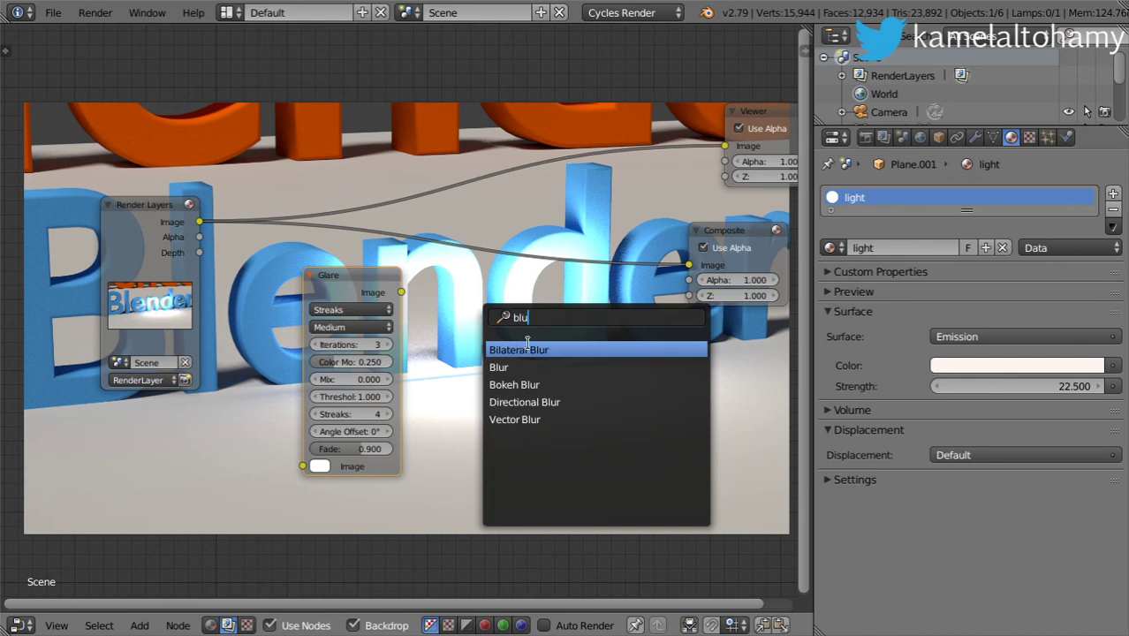
{"action": "left_click", "coordinate": [499, 367]}
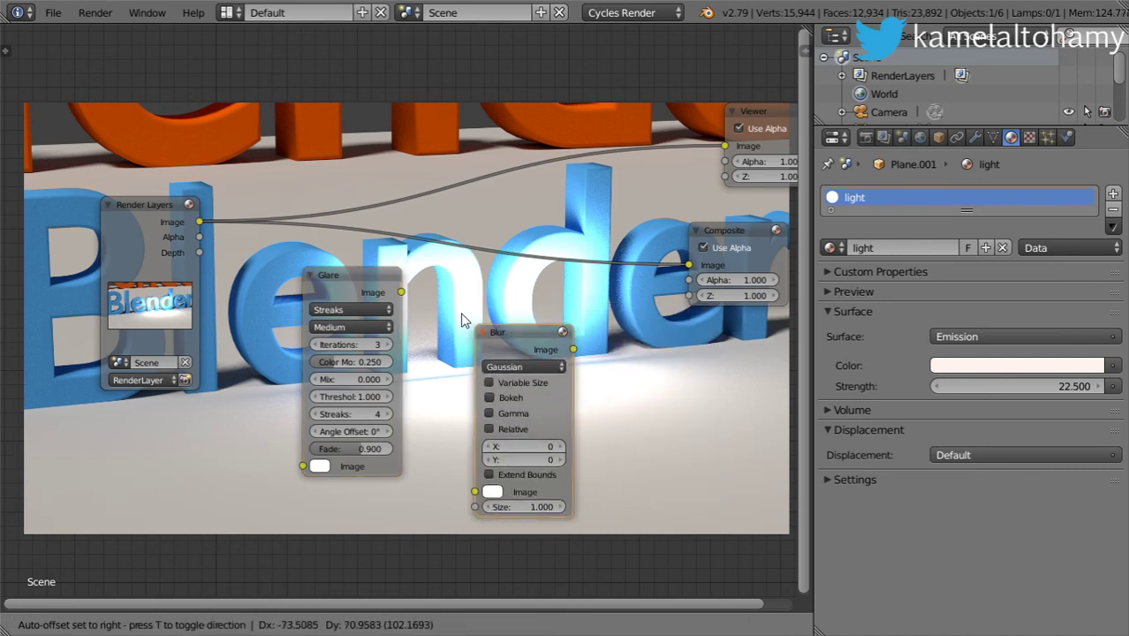
{"action": "left_click", "coordinate": [467, 279]}
Link Render Layers Image into Glare, Glare into Blur, Blur into the Viewer, and tidy the nodes
{"action": "left_click_drag", "start_coordinate": [199, 222], "coordinate": [326, 473]}
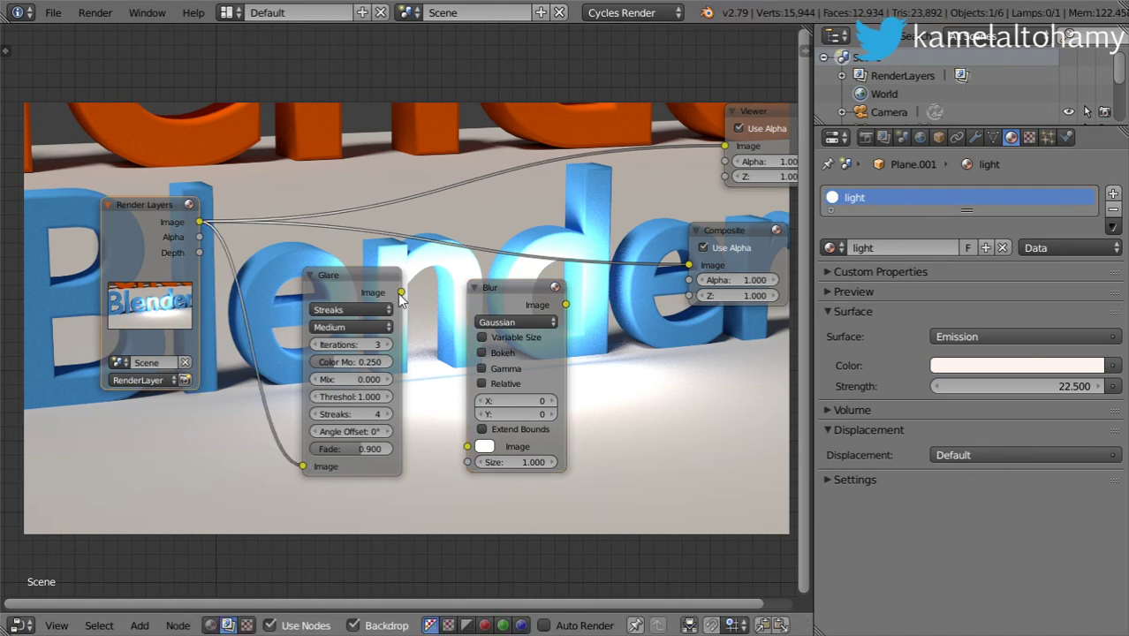
{"action": "left_click_drag", "start_coordinate": [402, 293], "coordinate": [473, 441]}
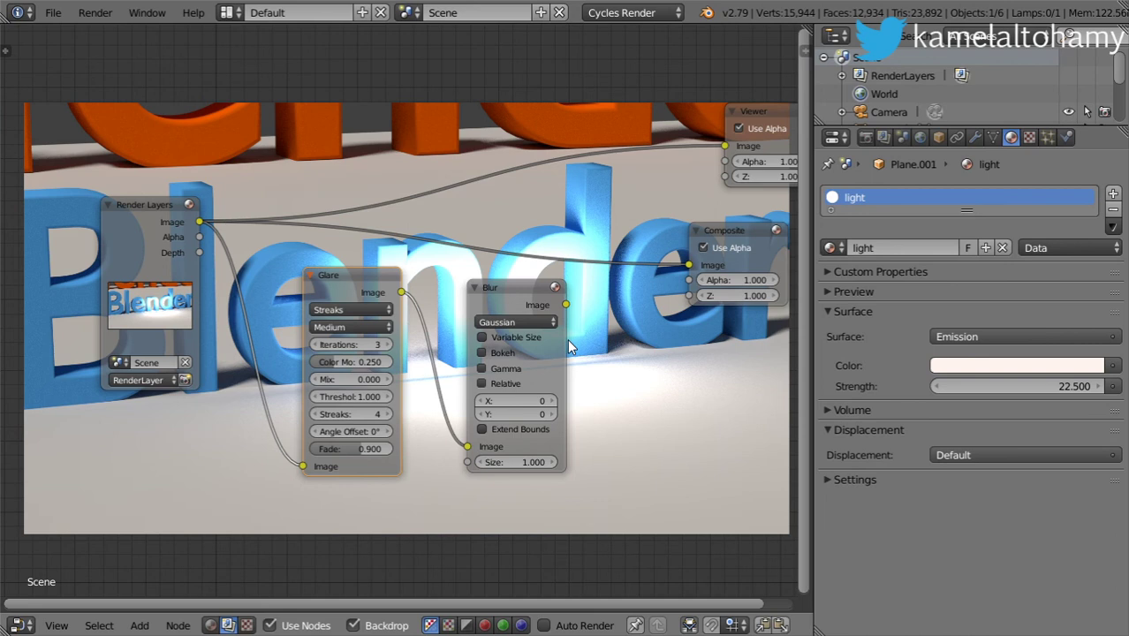
{"action": "left_click", "coordinate": [523, 290], "text": "ctrl+shift"}
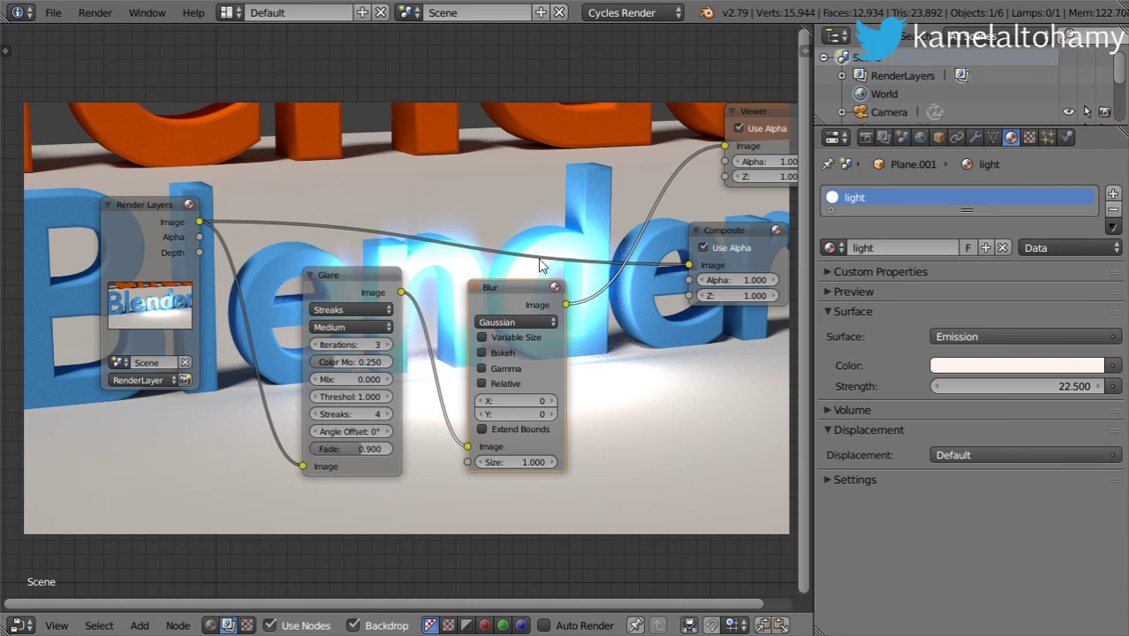
{"action": "left_click_drag", "start_coordinate": [527, 294], "coordinate": [587, 309]}
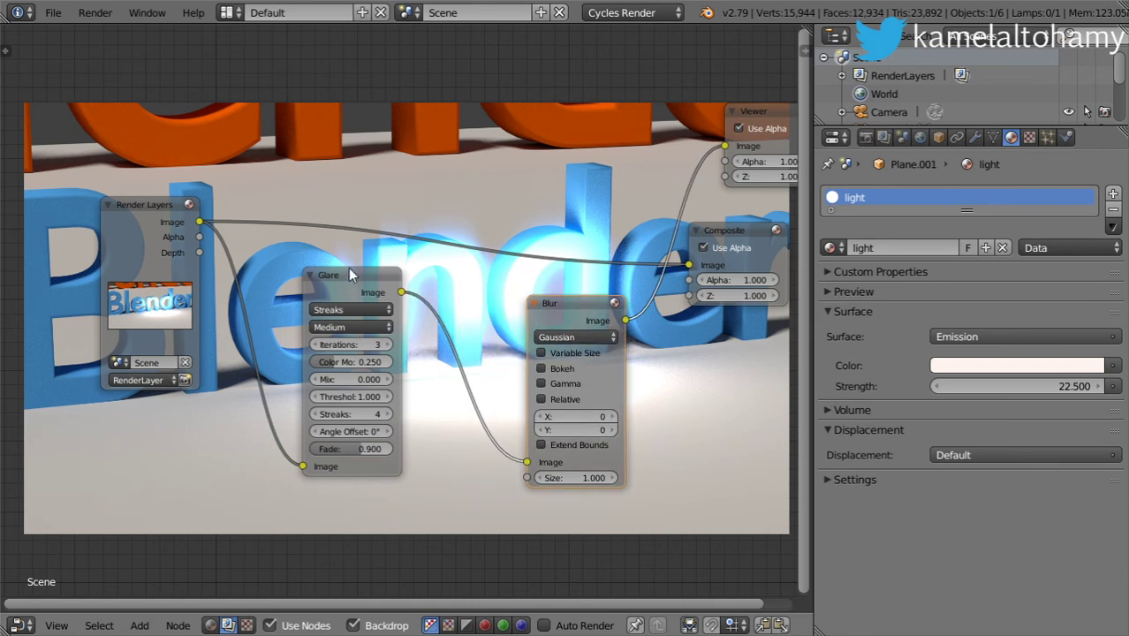
{"action": "left_click_drag", "start_coordinate": [348, 267], "coordinate": [314, 285]}
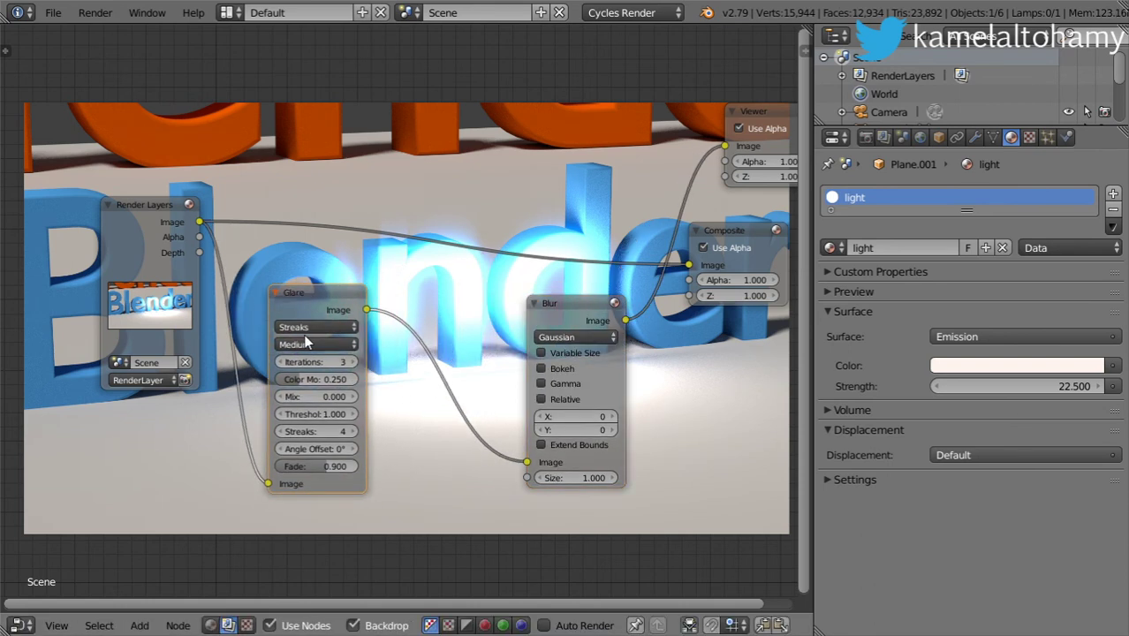
Raise the Glare node's iterations to 5 and its streaks to 7
{"action": "left_click", "coordinate": [354, 363]}
{"action": "left_click", "coordinate": [355, 362]}
{"action": "left_click", "coordinate": [356, 431]}
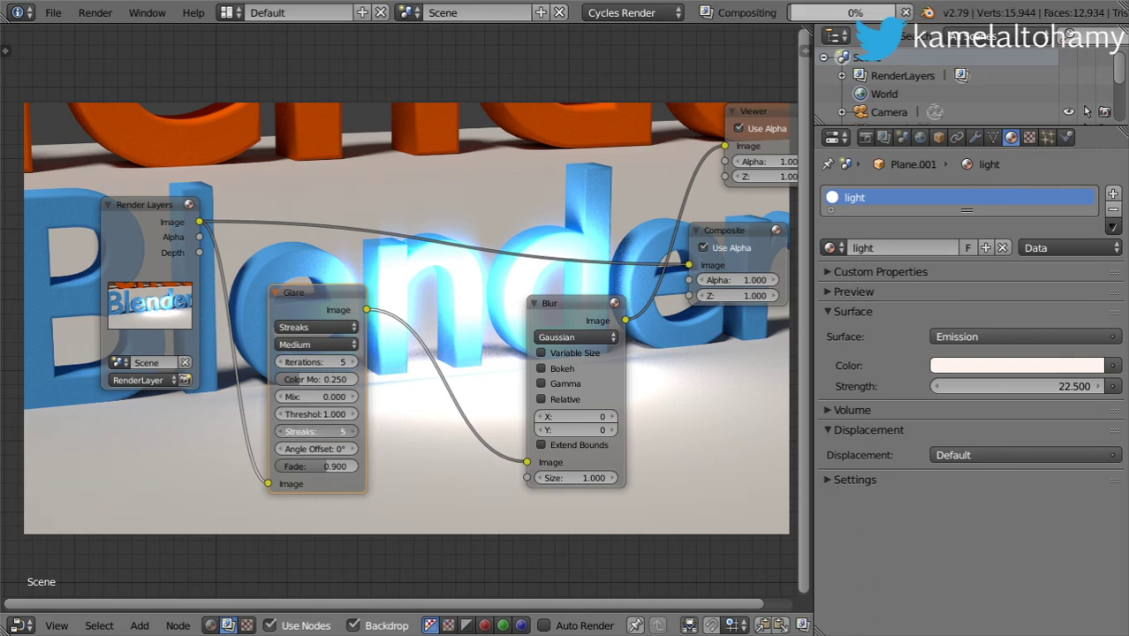
{"action": "left_click", "coordinate": [356, 430]}
{"action": "left_click", "coordinate": [356, 430]}
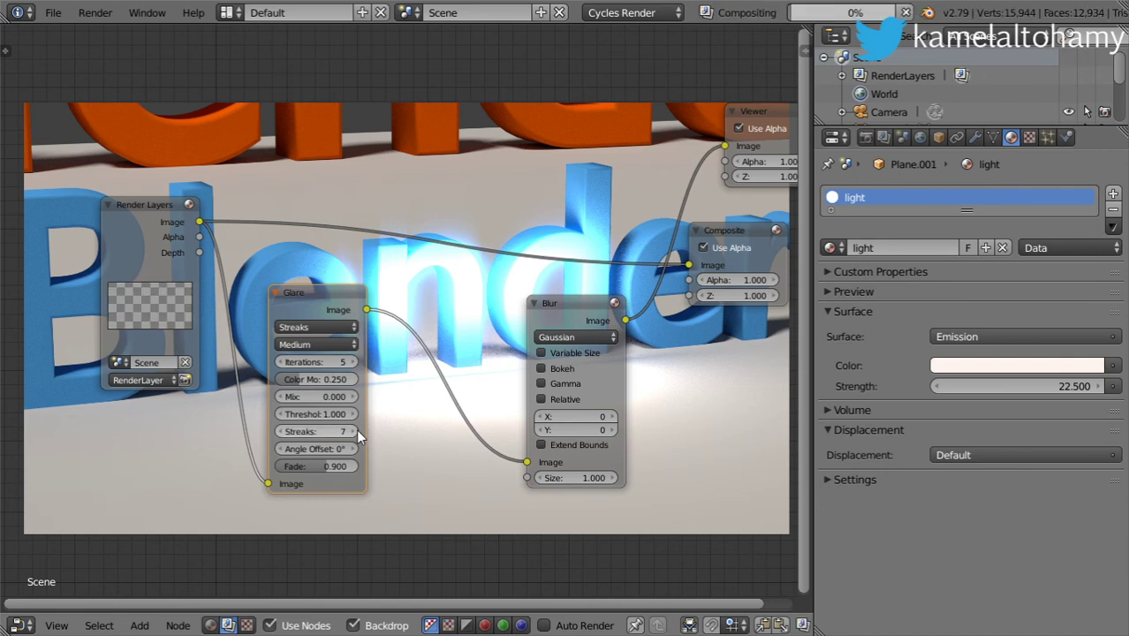
Set the Blur node's X and Y sizes to 6
{"action": "left_click", "coordinate": [575, 416]}
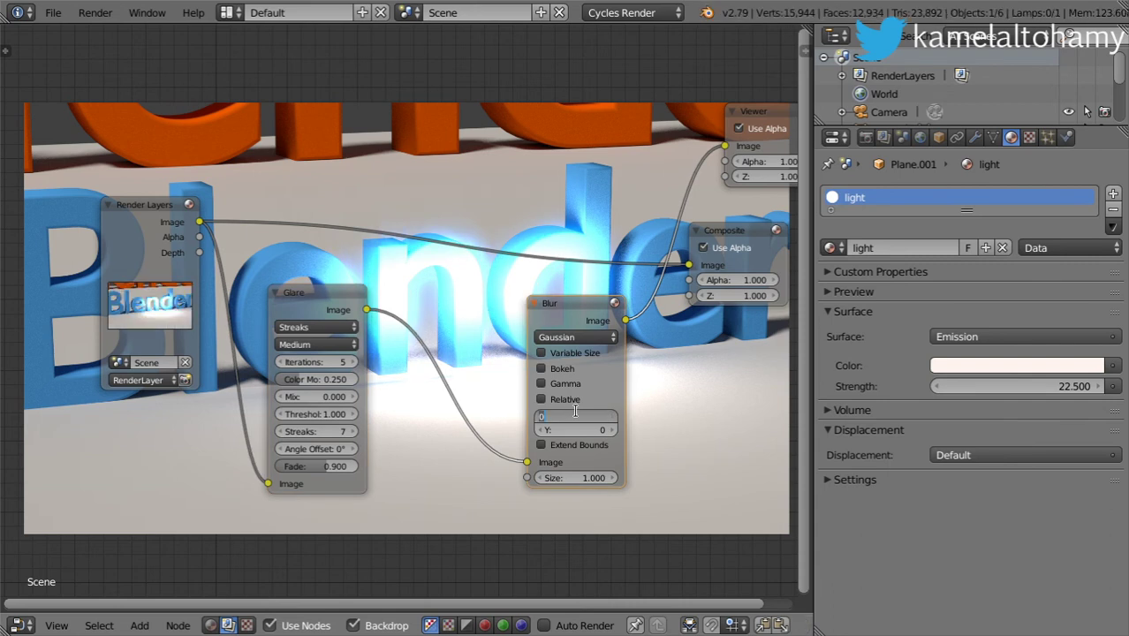
{"action": "type", "text": "6"}
{"action": "key", "text": "Return"}
{"action": "left_click", "coordinate": [578, 430]}
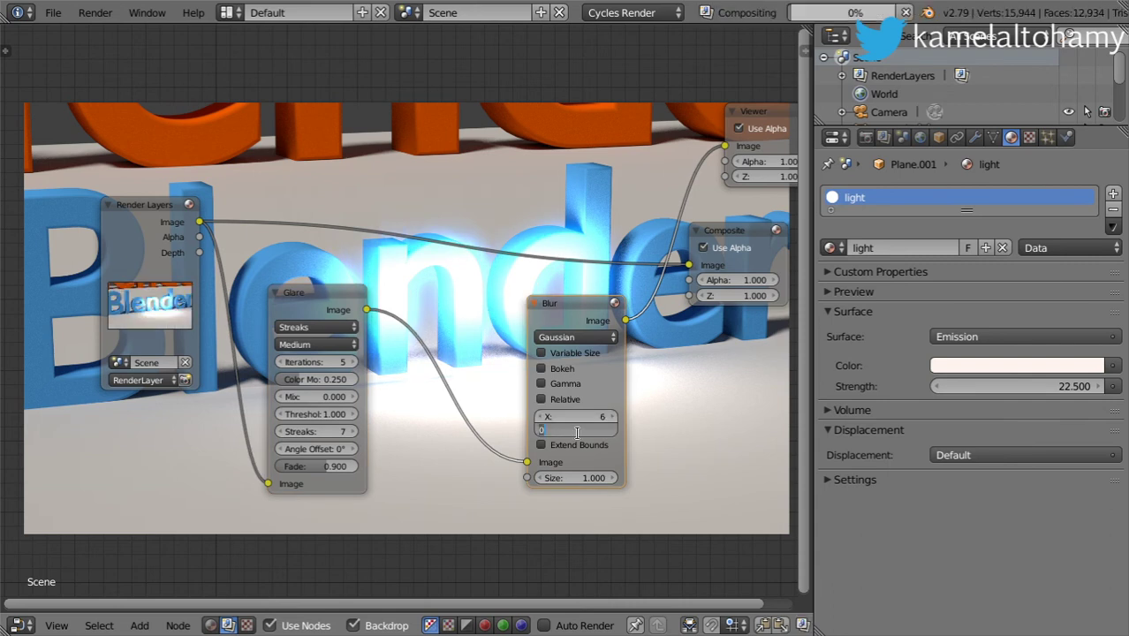
{"action": "type", "text": "6"}
{"action": "key", "text": "Return"}
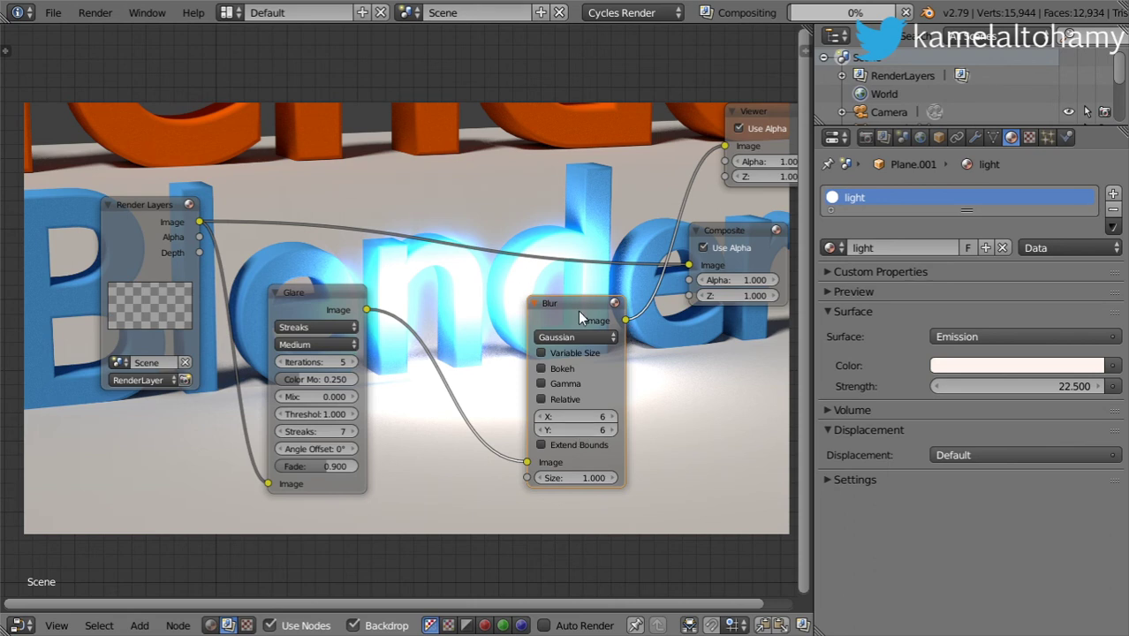
Rearrange the nodes and add a Mix node beside the Blur node
{"action": "middle_click_drag", "start_coordinate": [578, 310], "coordinate": [452, 309]}
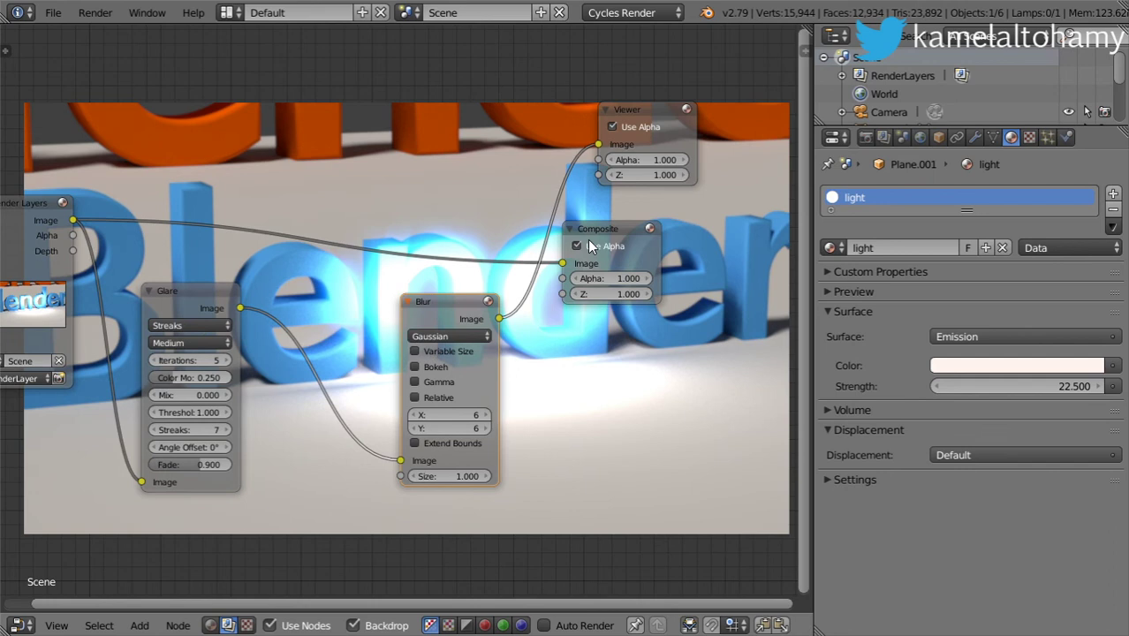
{"action": "left_click_drag", "start_coordinate": [587, 239], "coordinate": [721, 242]}
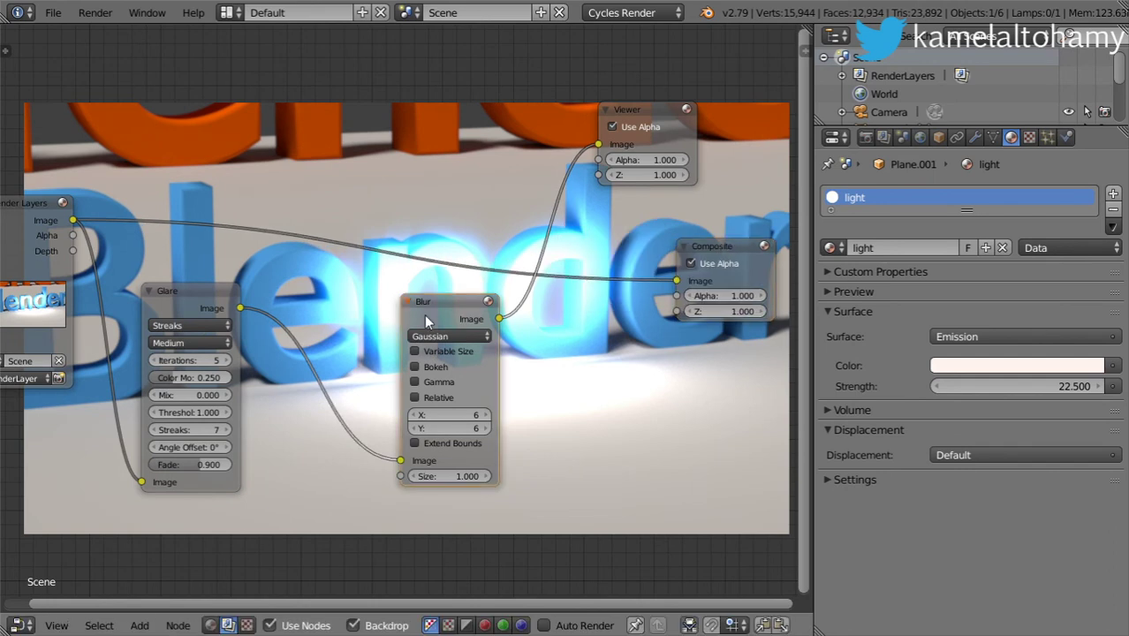
{"action": "left_click_drag", "start_coordinate": [457, 318], "coordinate": [348, 315]}
{"action": "key", "text": "shift+a"}
{"action": "left_click", "coordinate": [492, 339]}
{"action": "type", "text": "m"}
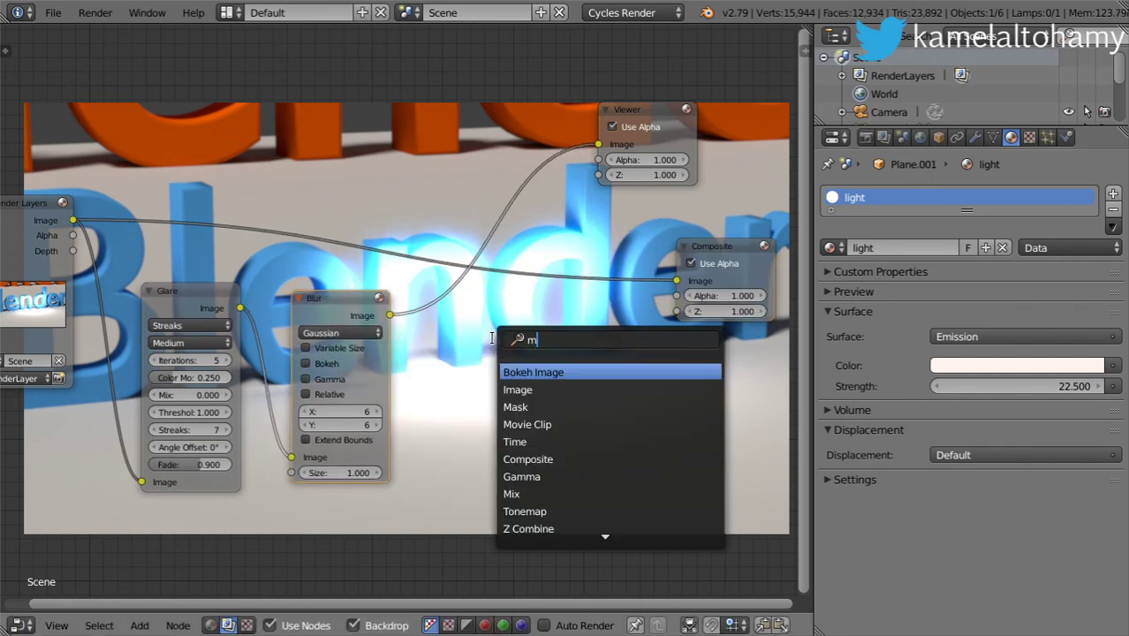
{"action": "type", "text": "ix"}
{"action": "key", "text": "Return"}
{"action": "left_click", "coordinate": [482, 321]}
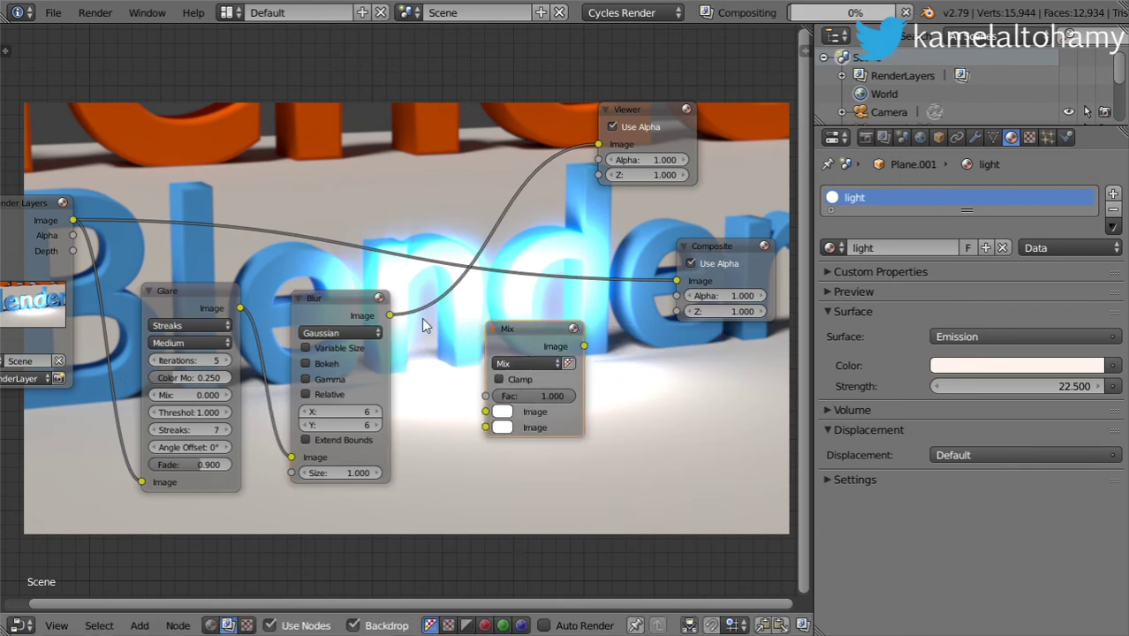
Feed the blurred glare into the Mix node, view its output, and set its blend mode to Add
{"action": "left_click_drag", "start_coordinate": [390, 314], "coordinate": [74, 220]}
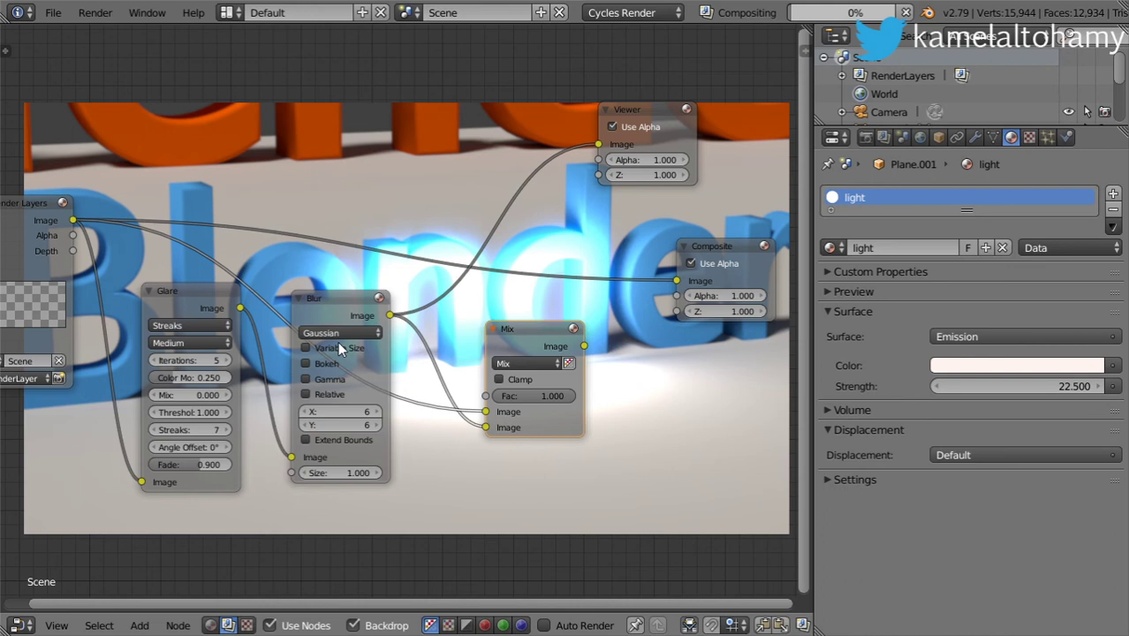
{"action": "left_click", "coordinate": [548, 337], "text": "ctrl+shift"}
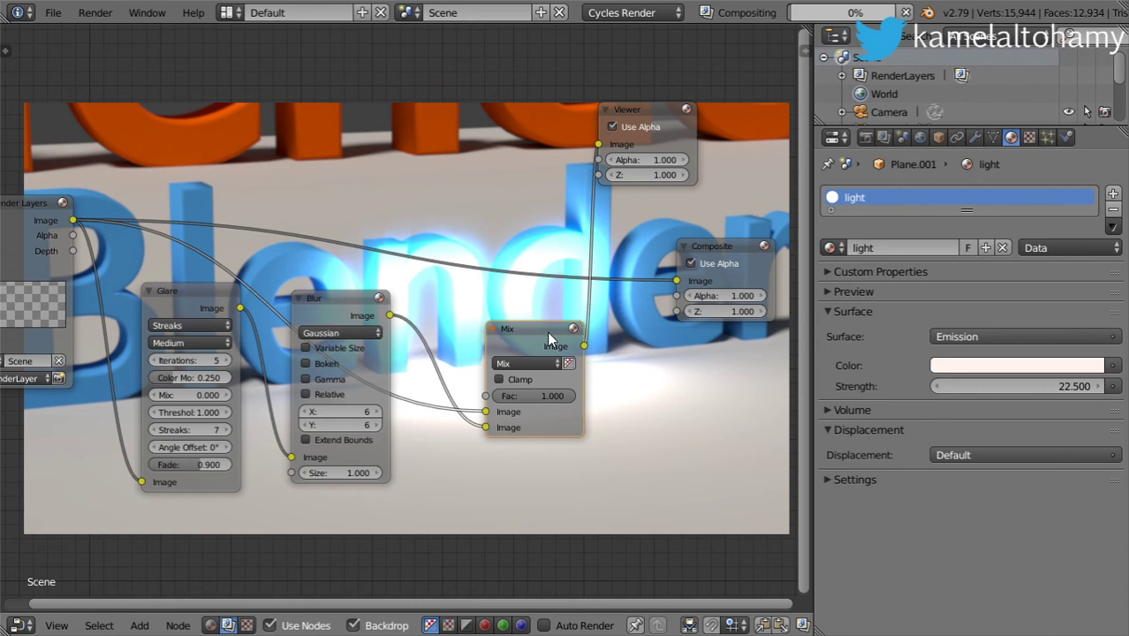
{"action": "left_click", "coordinate": [539, 362]}
{"action": "left_click", "coordinate": [520, 330]}
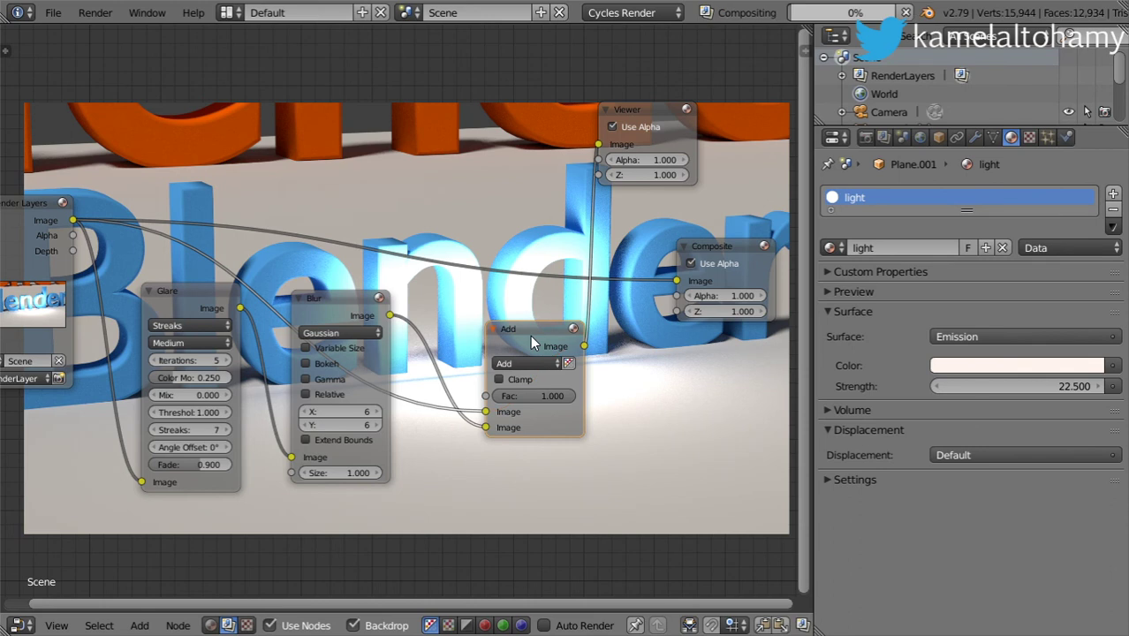
Adjust the Add node's Fac slider to about 0.692
{"action": "scroll", "coordinate": [500, 293], "scroll_direction": "down", "scroll_amount": 1}
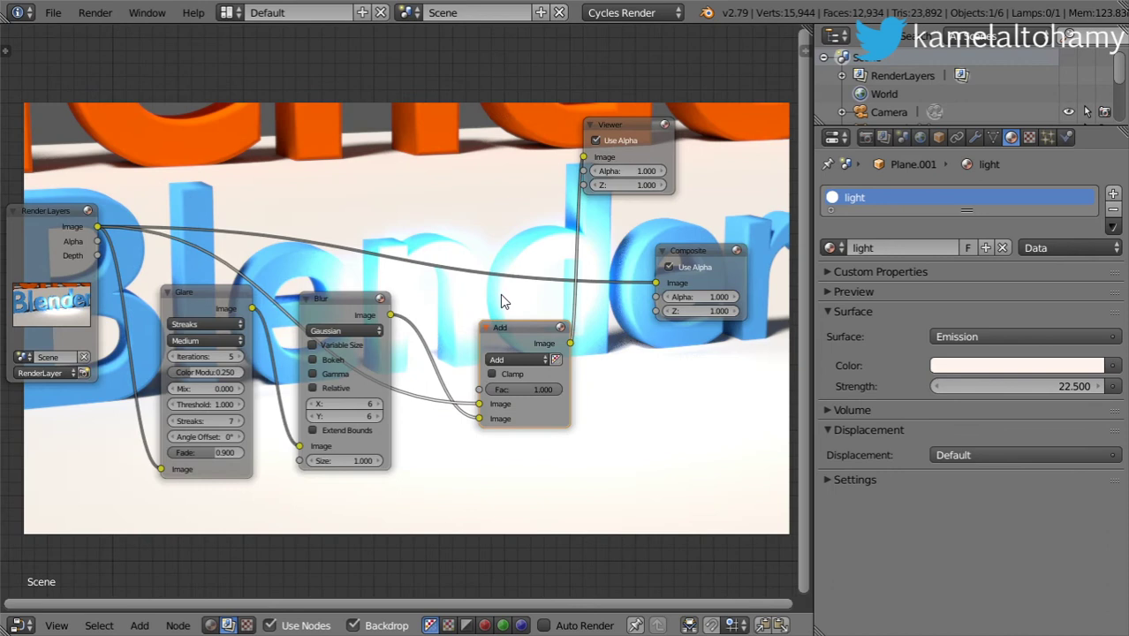
{"action": "left_click_drag", "start_coordinate": [532, 389], "coordinate": [506, 402]}
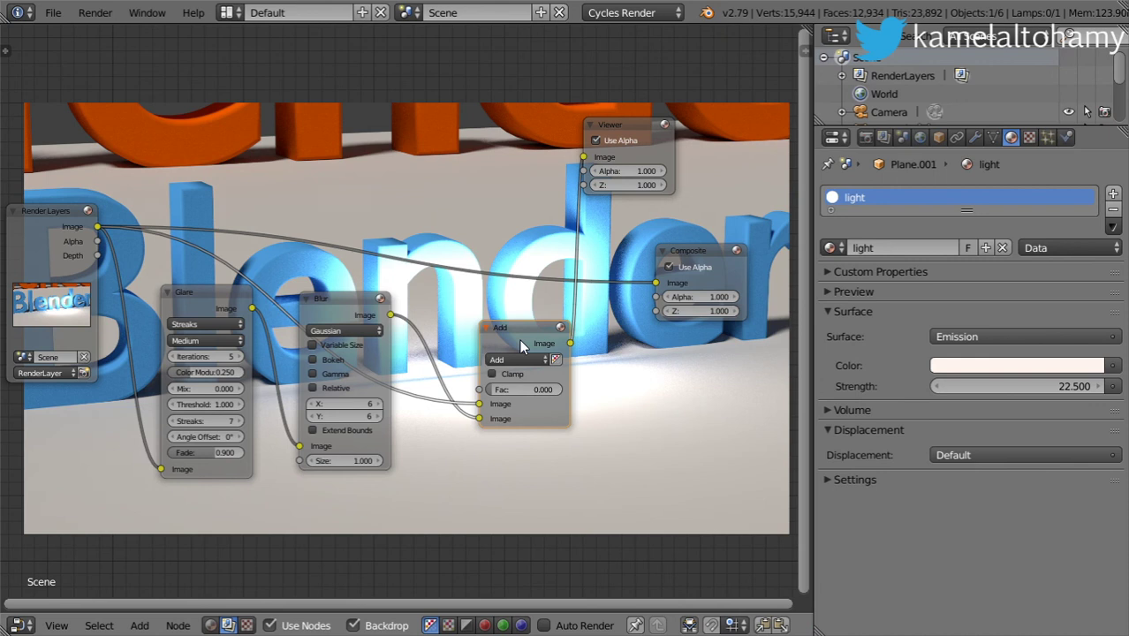
{"action": "left_click_drag", "start_coordinate": [516, 393], "coordinate": [540, 389]}
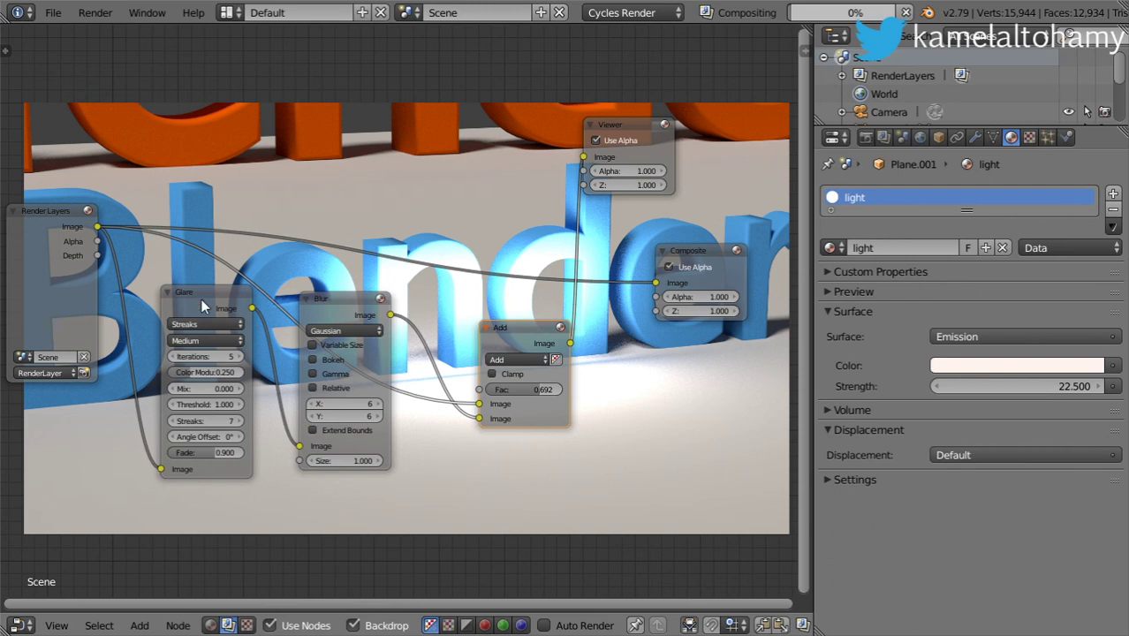
Switch the Glare node to Fog Glow, preview it, and set Mix 1 and Threshold 0.5
{"action": "left_click_drag", "start_coordinate": [202, 299], "coordinate": [186, 299]}
{"action": "left_click", "coordinate": [187, 323]}
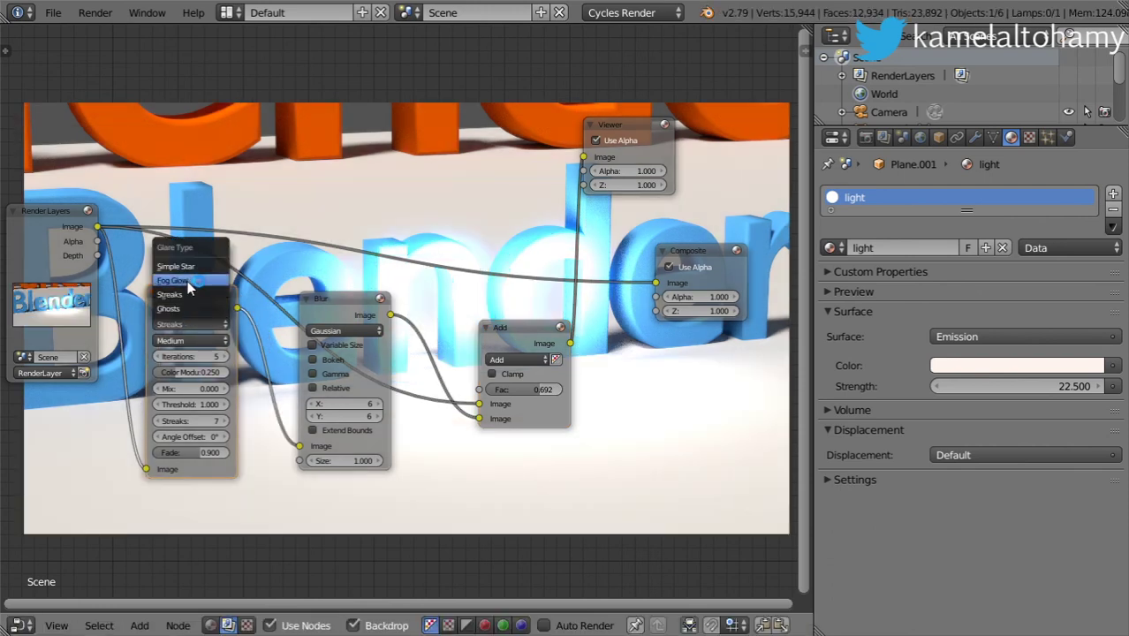
{"action": "left_click", "coordinate": [187, 281]}
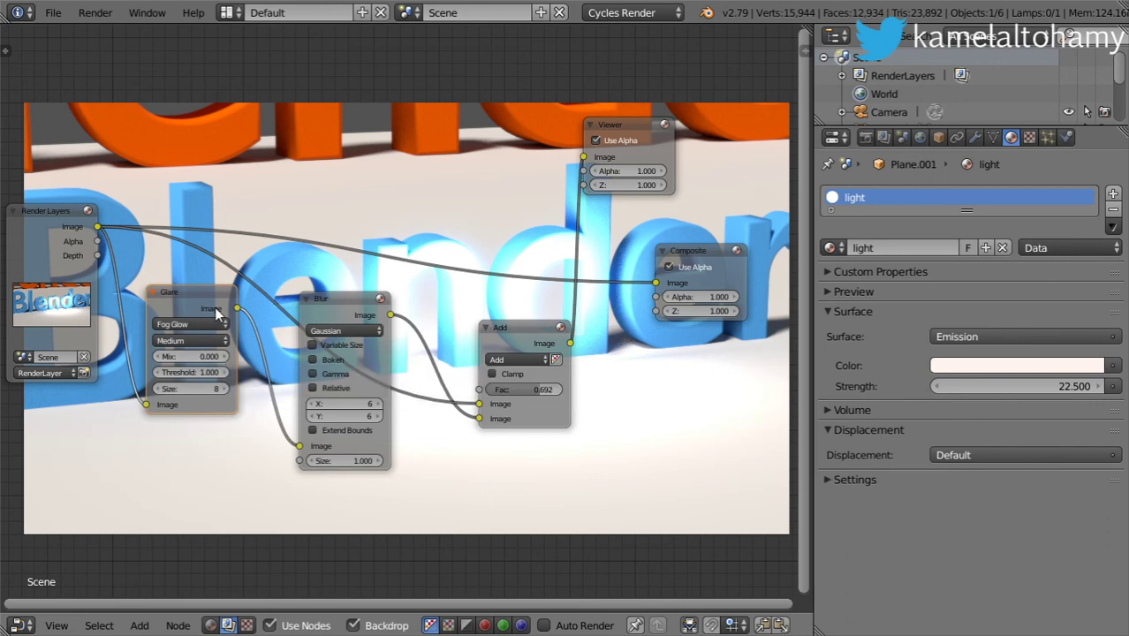
{"action": "left_click", "coordinate": [215, 306], "text": "ctrl+shift"}
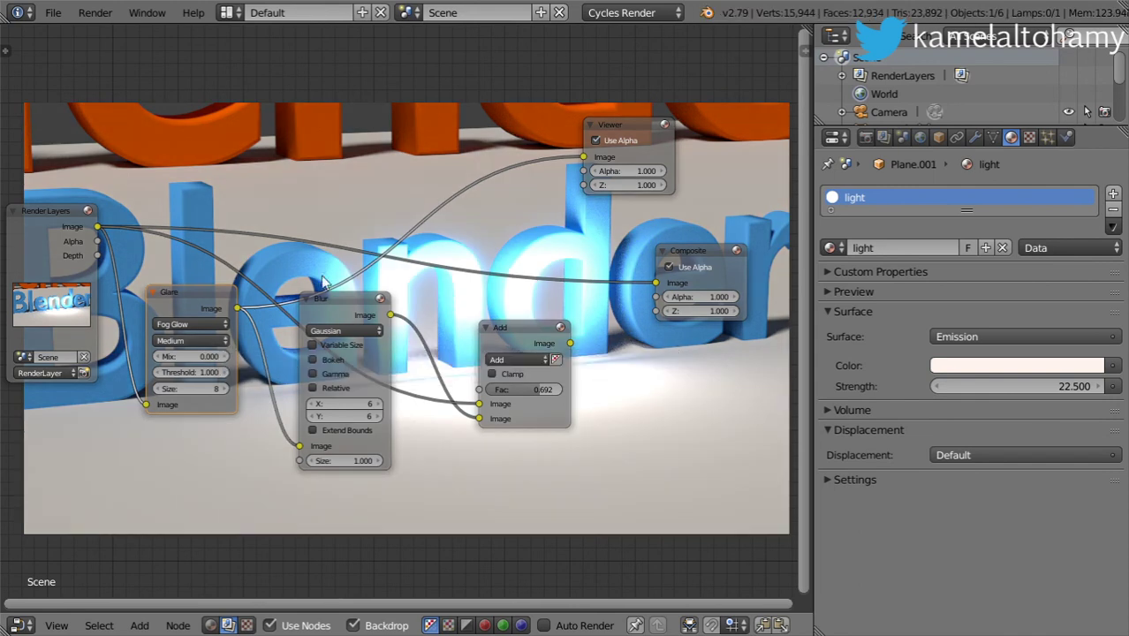
{"action": "left_click", "coordinate": [204, 356]}
{"action": "type", "text": "1"}
{"action": "key", "text": "Return"}
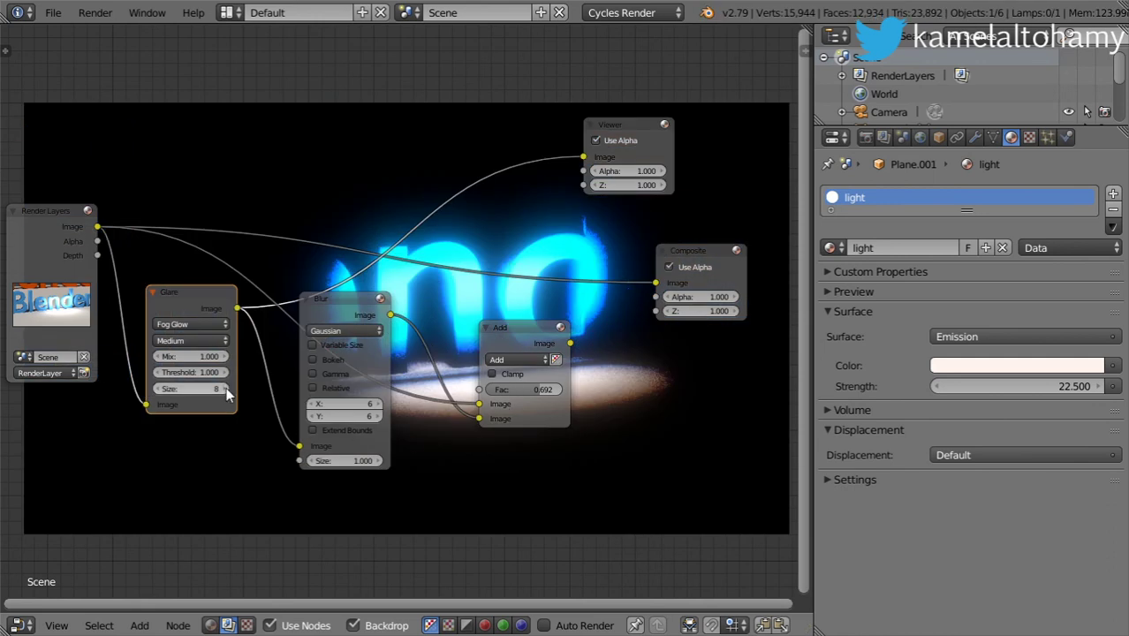
{"action": "left_click", "coordinate": [215, 373]}
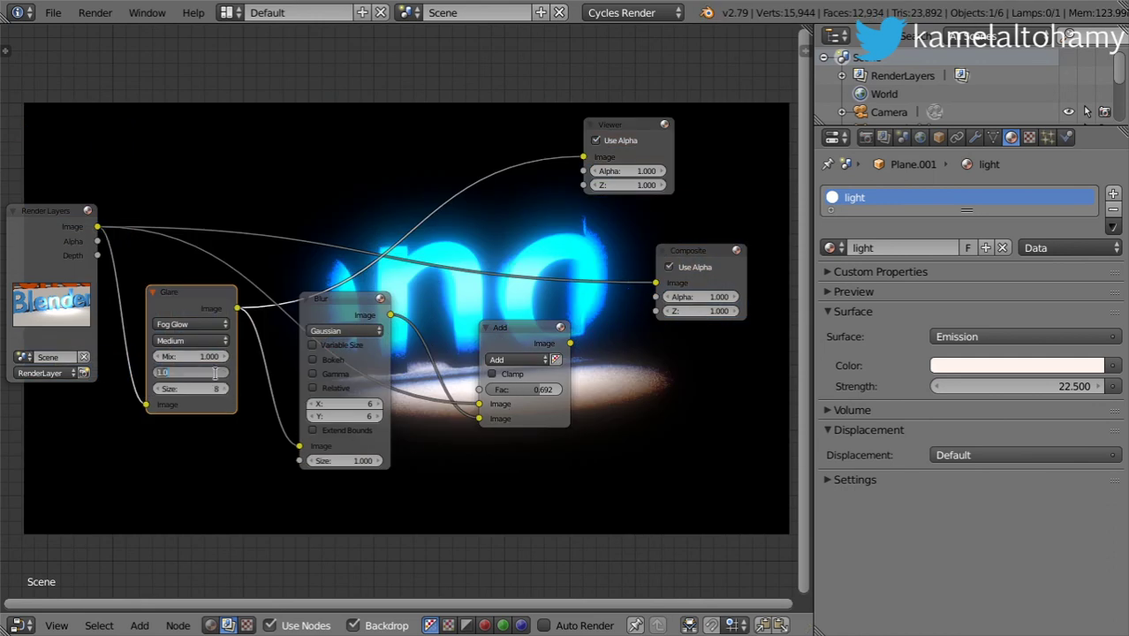
{"action": "type", "text": "0.5"}
{"action": "key", "text": "Return"}
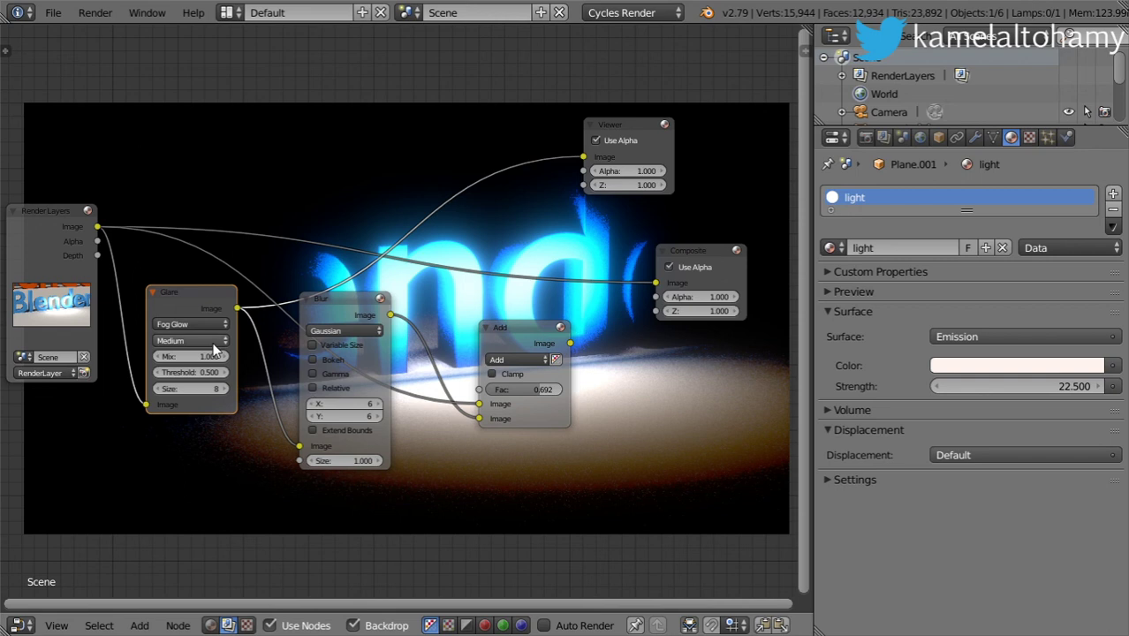
Set the Blur node's X and Y sizes to 50
{"action": "left_click", "coordinate": [342, 404]}
{"action": "type", "text": "50"}
{"action": "key", "text": "Tab"}
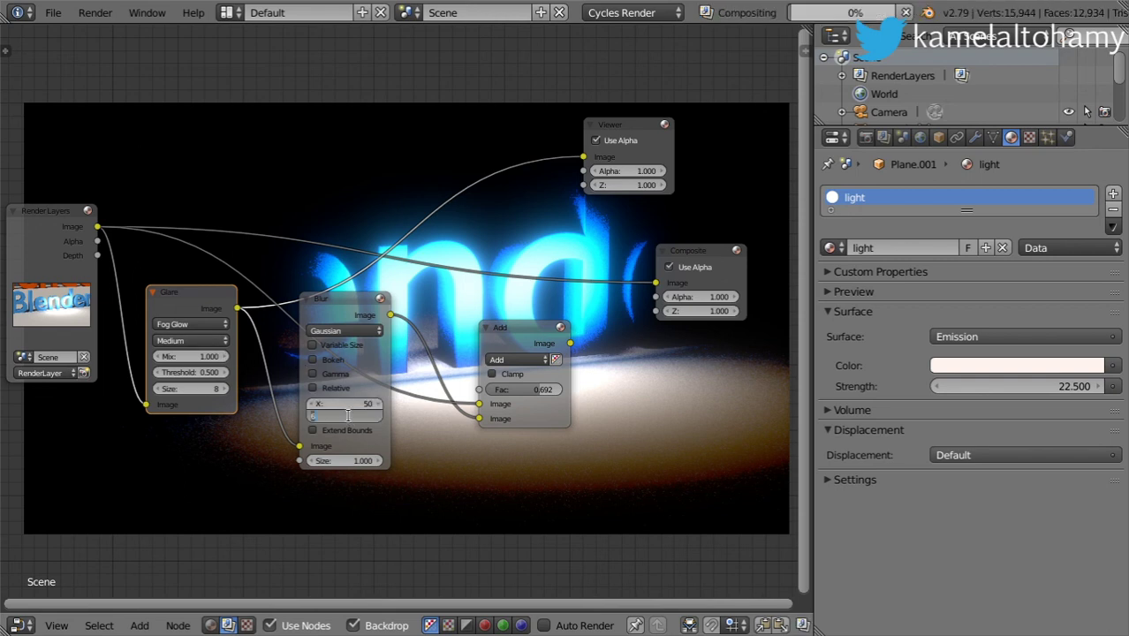
{"action": "type", "text": "50"}
{"action": "key", "text": "Return"}
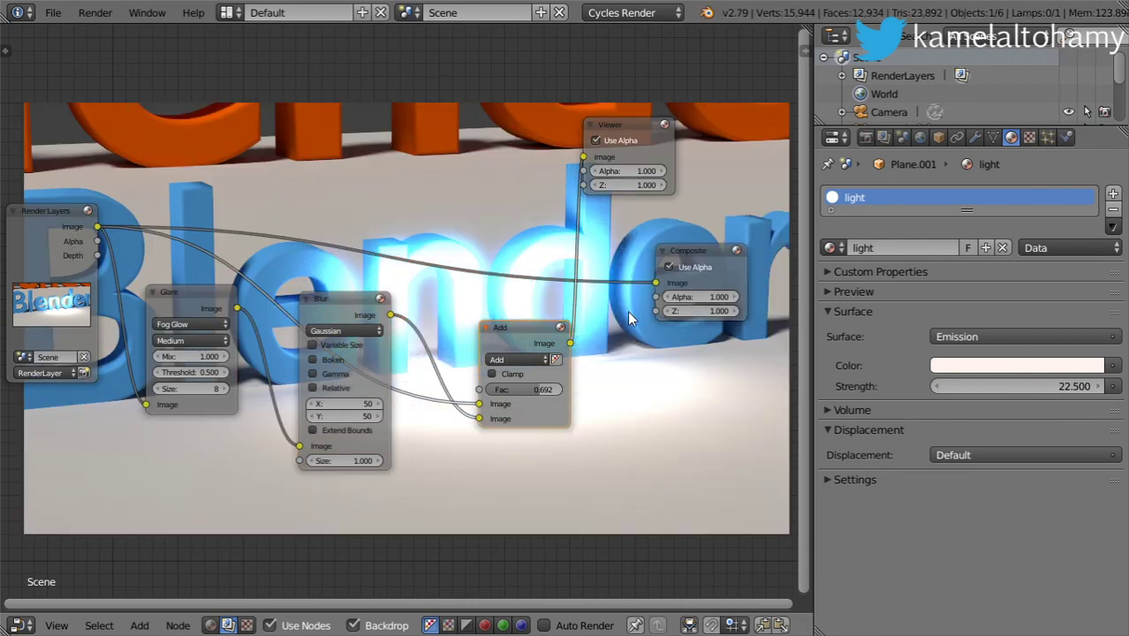
Route the Add node's result into the Composite node and bring its Fac down to 0.292
{"action": "left_click_drag", "start_coordinate": [654, 283], "coordinate": [573, 343]}
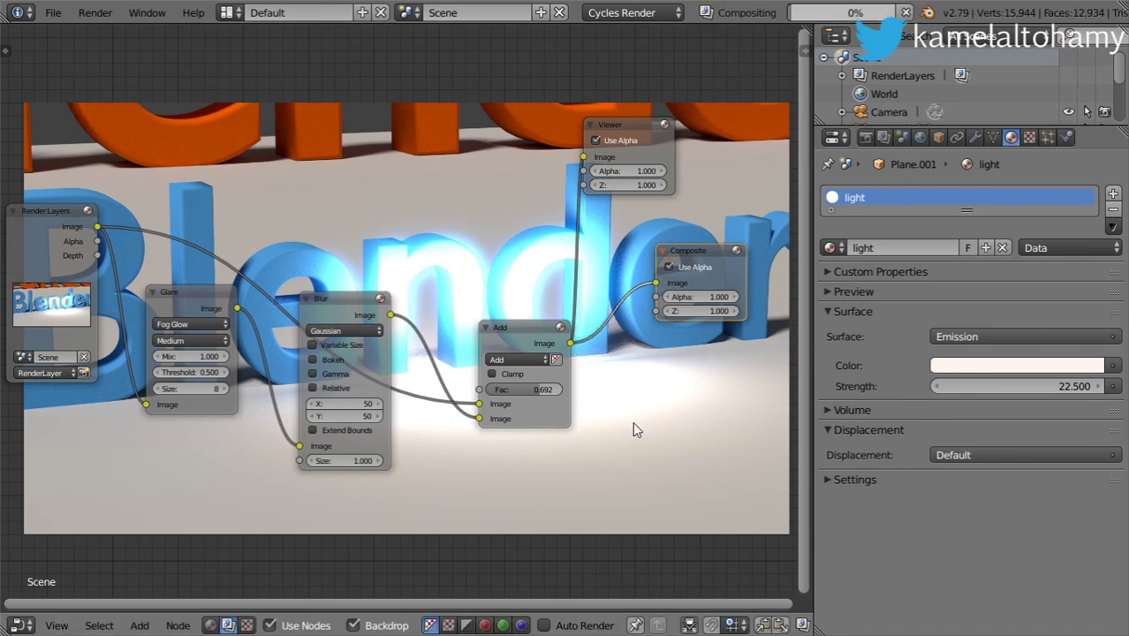
{"action": "left_click_drag", "start_coordinate": [314, 298], "coordinate": [346, 262]}
{"action": "left_click_drag", "start_coordinate": [517, 390], "coordinate": [562, 389]}
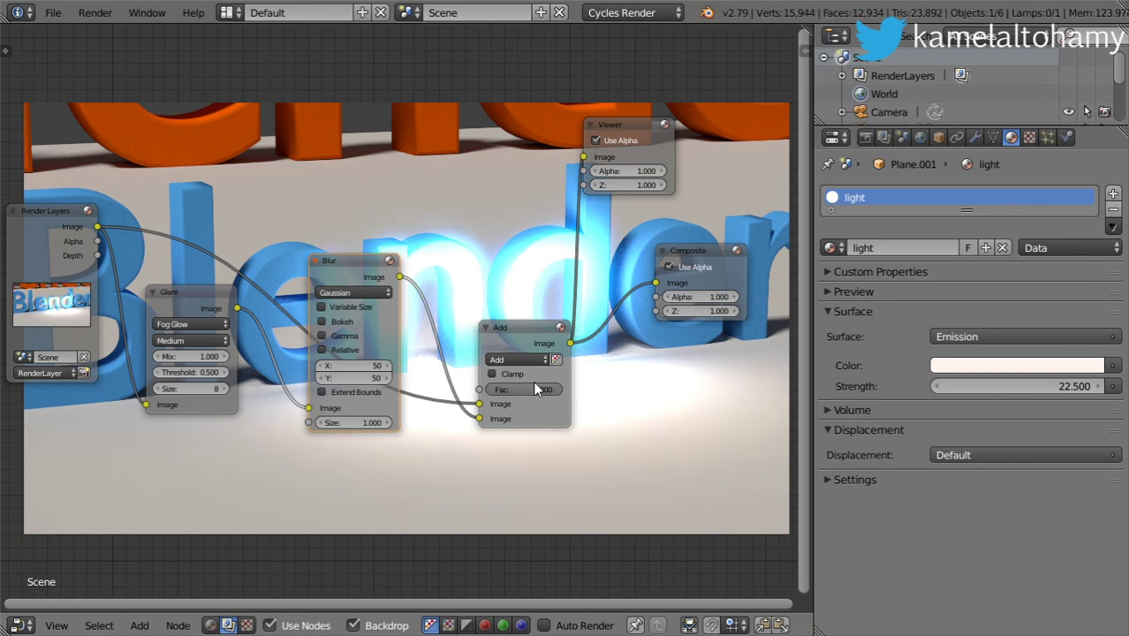
{"action": "mouse_move", "coordinate": [533, 390]}
{"action": "left_mouse_down"}
{"action": "mouse_move", "coordinate": [521, 381]}
{"action": "mouse_move", "coordinate": [507, 388]}
{"action": "mouse_move", "coordinate": [516, 396]}
{"action": "left_mouse_up"}
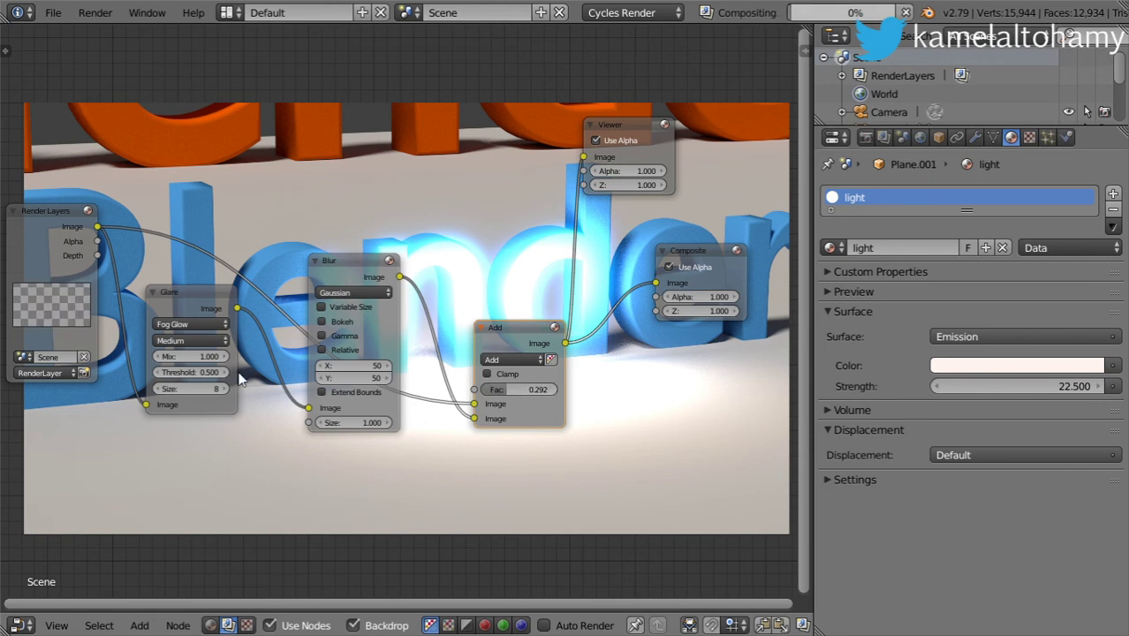
Set the Blur node to X 128, Y 128 with Extend Bounds, and return the Add Fac to 1.000
{"action": "left_click", "coordinate": [365, 366]}
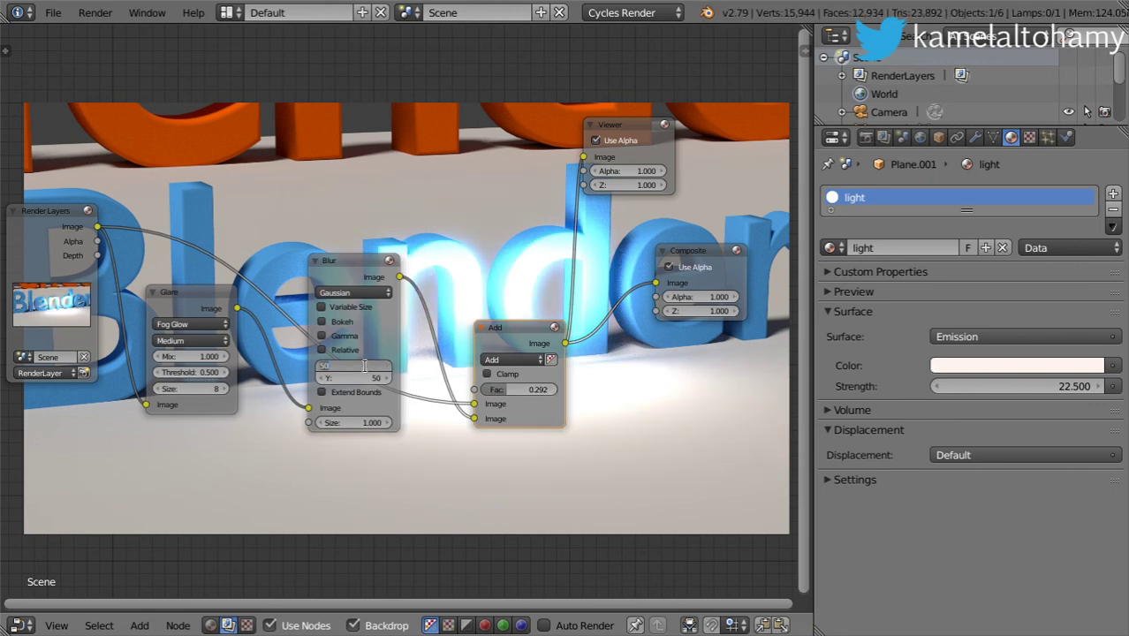
{"action": "type", "text": "128"}
{"action": "key", "text": "Return"}
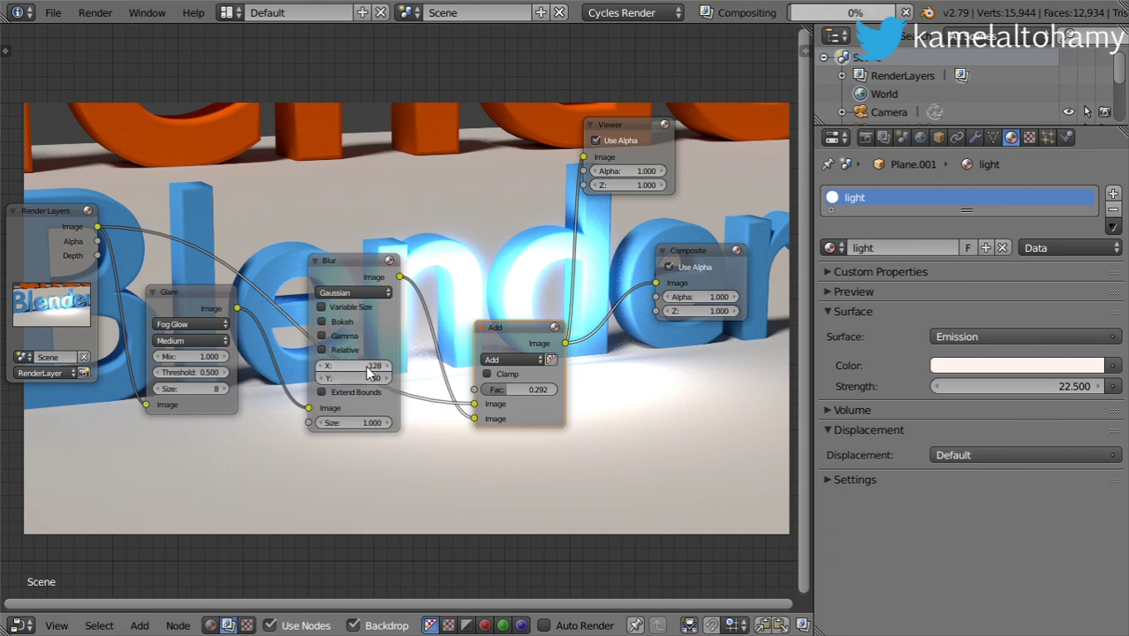
{"action": "left_click", "coordinate": [364, 377]}
{"action": "type", "text": "12"}
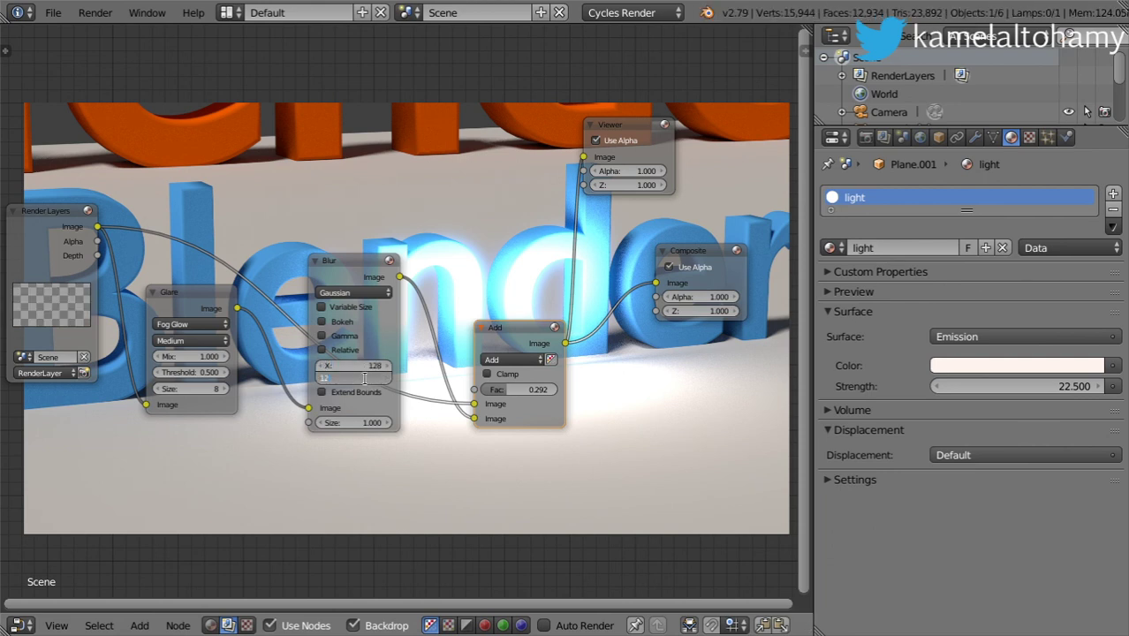
{"action": "type", "text": "8"}
{"action": "key", "text": "Return"}
{"action": "left_click", "coordinate": [365, 392]}
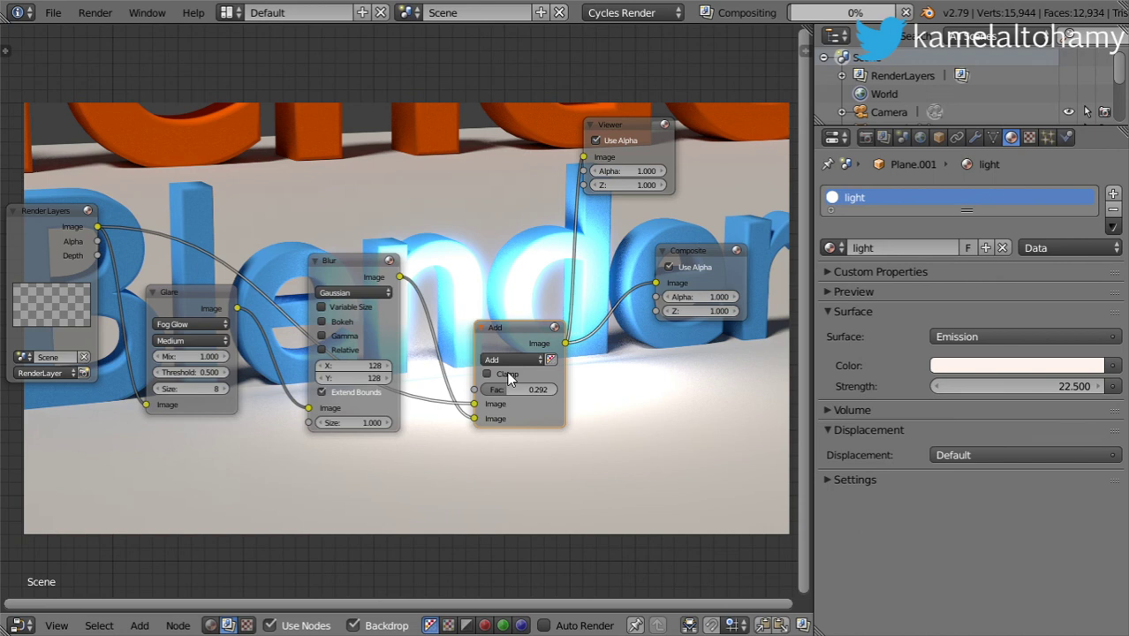
{"action": "left_click_drag", "start_coordinate": [535, 389], "coordinate": [556, 389]}
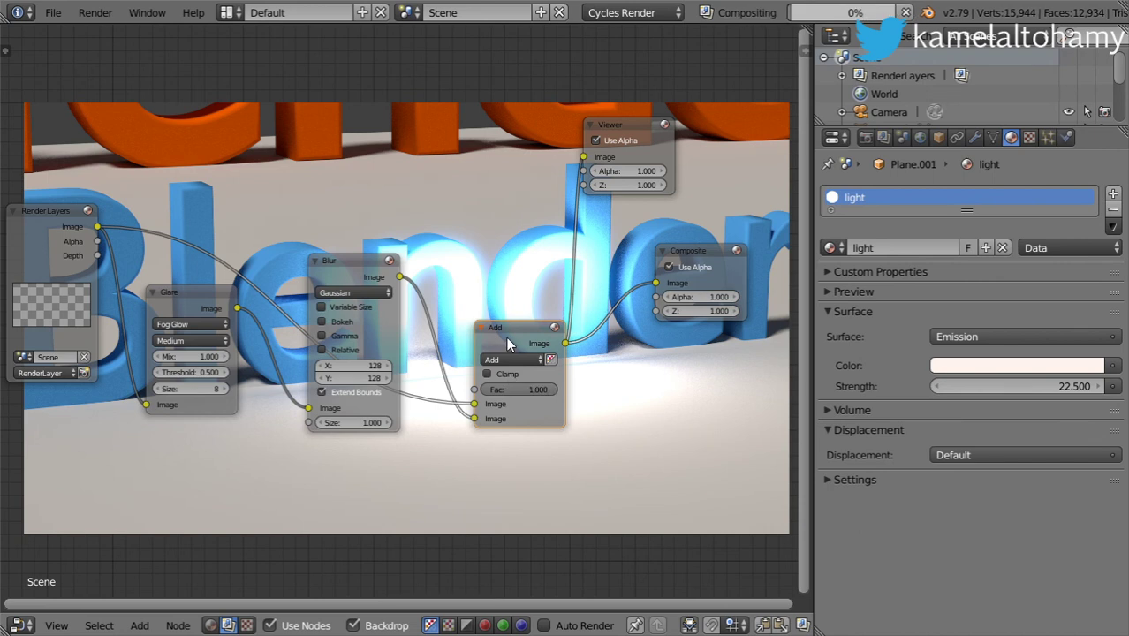